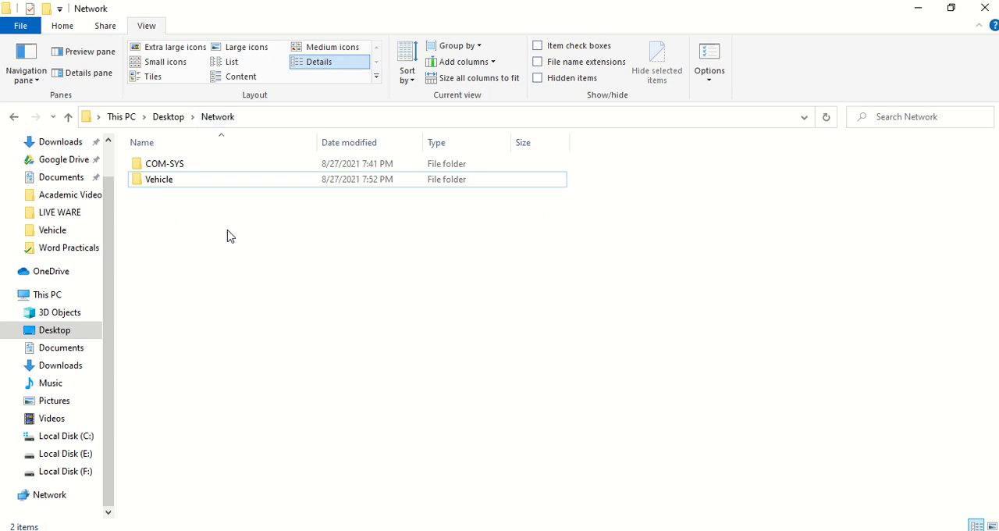
# Step: Delete the COM-SYS and Vehicle folders from the Network folder and create a new folder named LAN there
pyautogui.moveTo(228, 231); pyautogui.dragTo(151, 155)
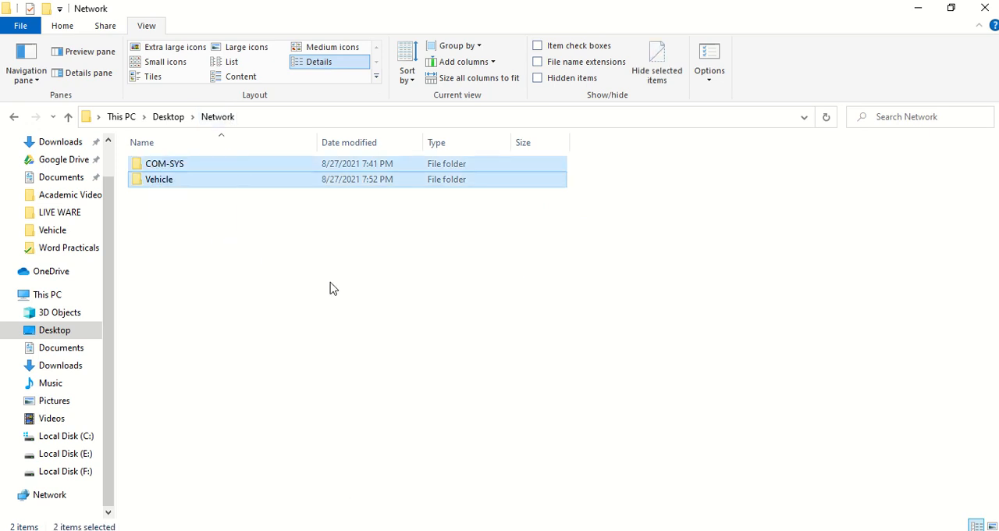
pyautogui.press('Delete')
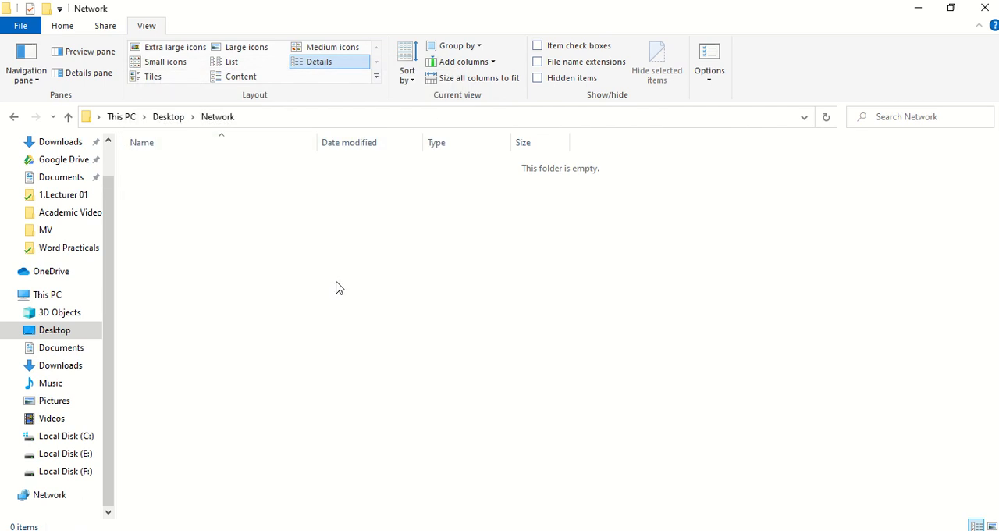
pyautogui.rightClick(205, 215)
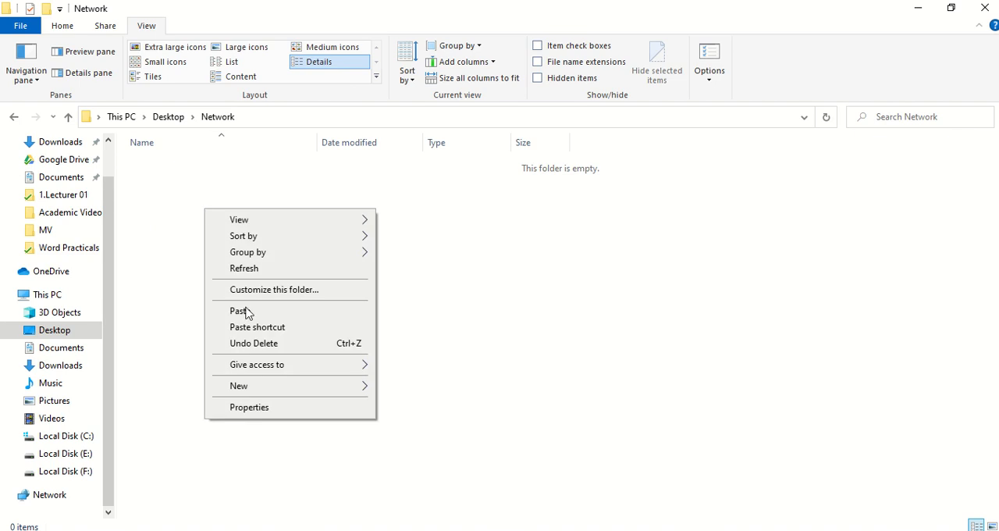
pyautogui.moveTo(262, 393)
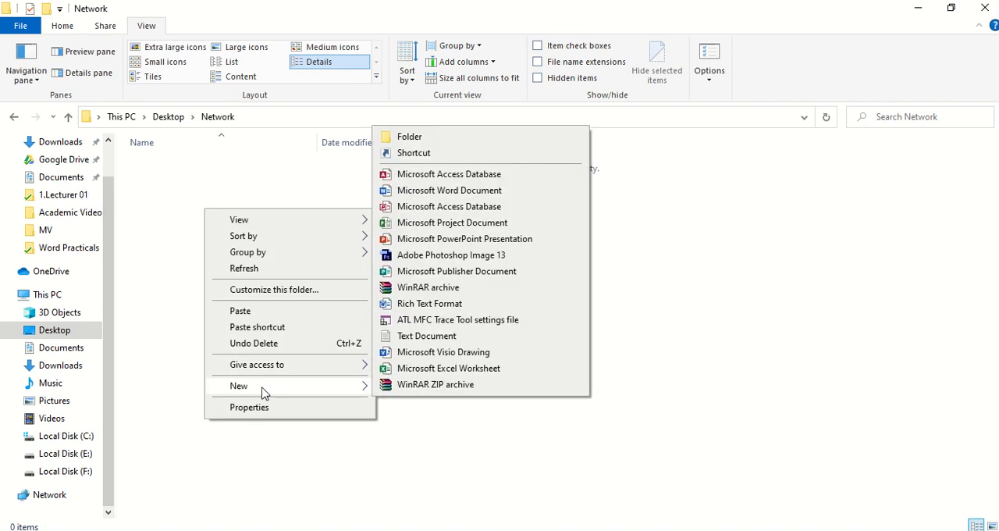
pyautogui.click(392, 140)
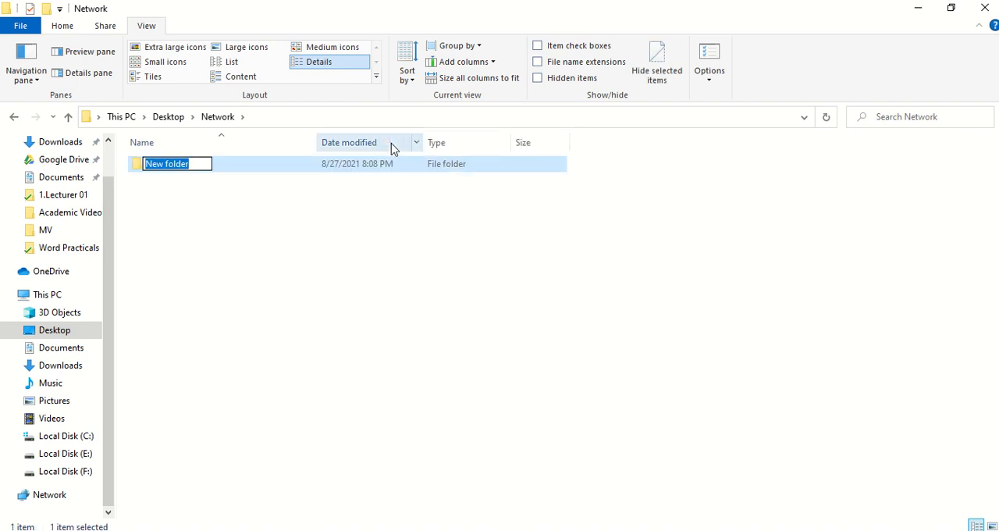
pyautogui.write('LAN')
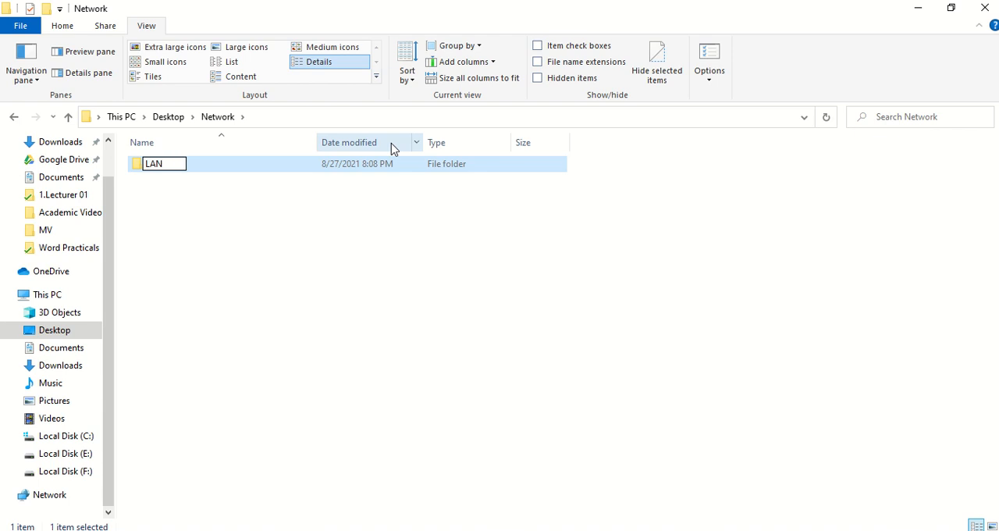
pyautogui.press('Return')
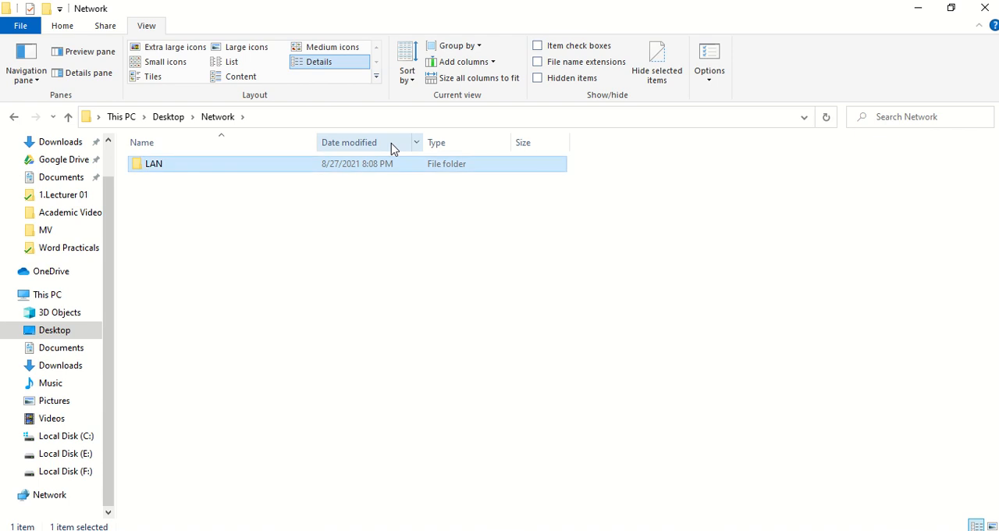
# Step: Create a second folder named WAN in the Network folder, beside LAN
pyautogui.rightClick(336, 232)
pyautogui.moveTo(396, 406)
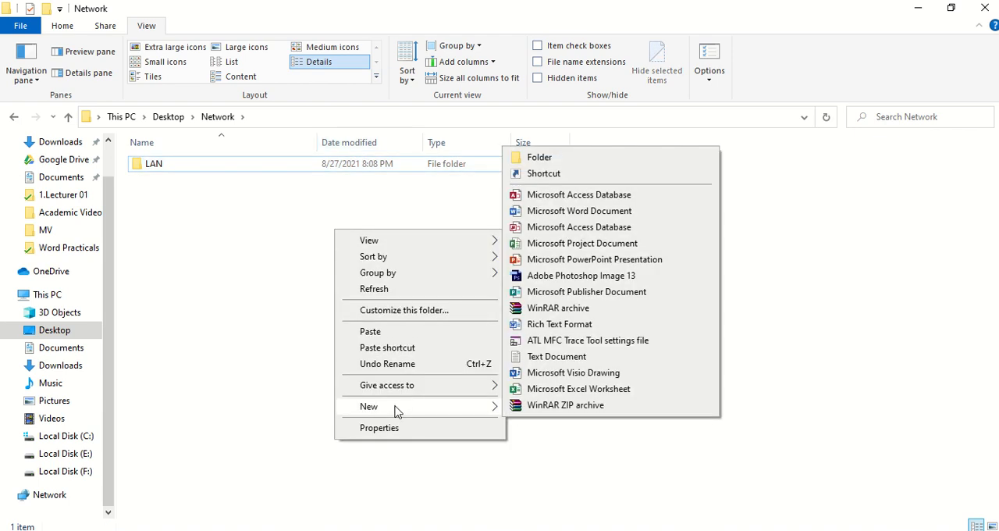
pyautogui.click(551, 164)
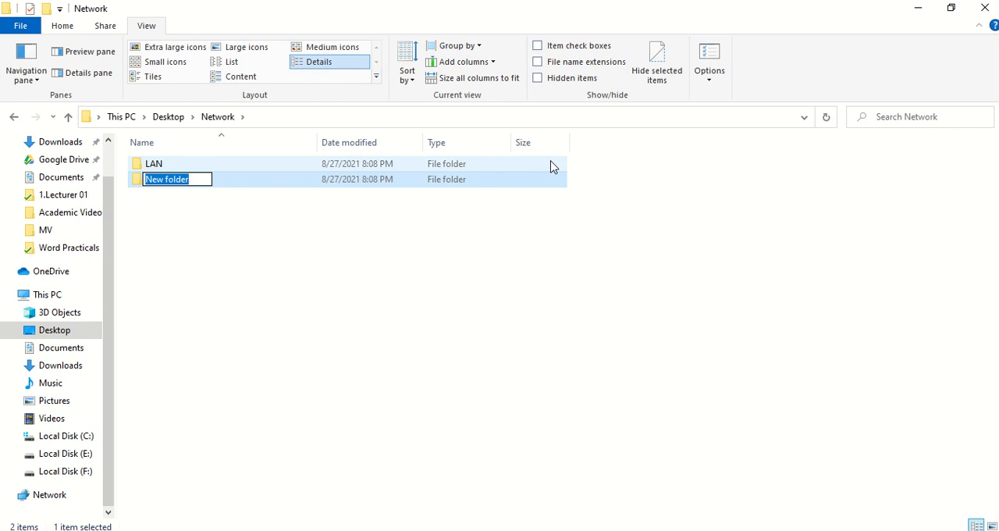
pyautogui.write('WAN')
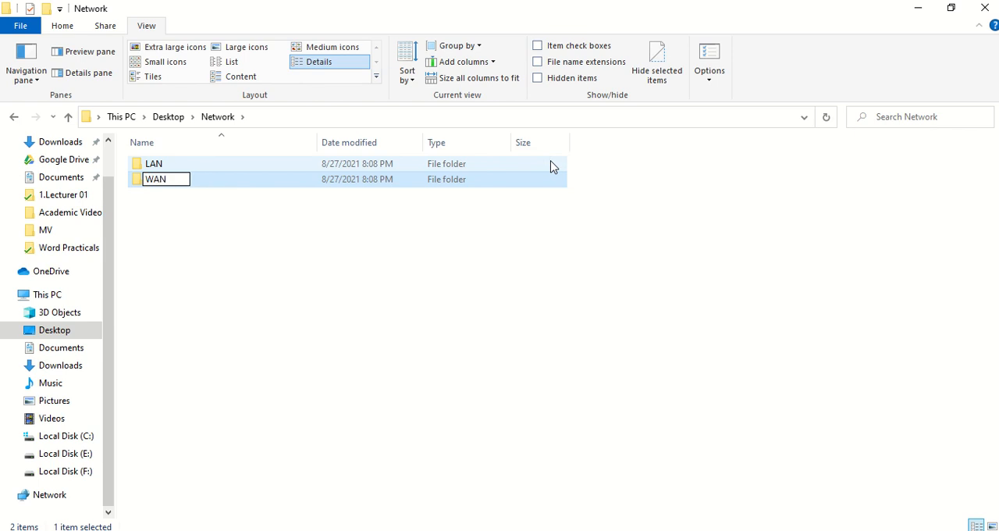
pyautogui.press('Return')
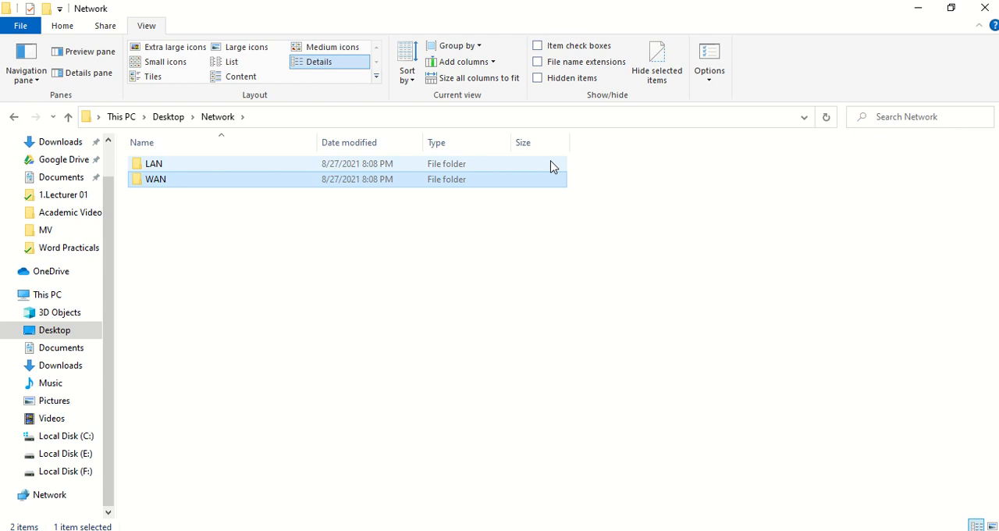
# Step: Create a third folder named MAN in the Network folder, beside LAN and WAN
pyautogui.rightClick(276, 245)
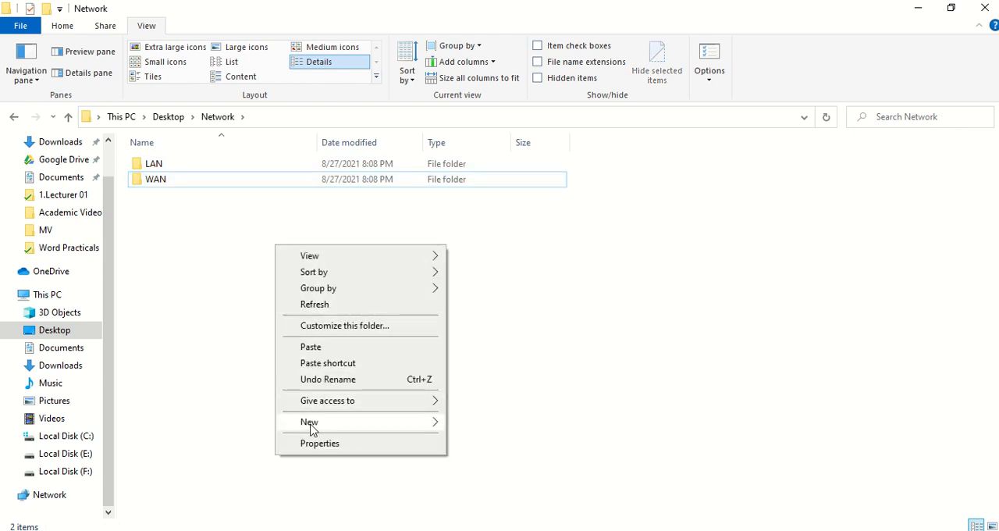
pyautogui.moveTo(312, 424)
pyautogui.click(508, 176)
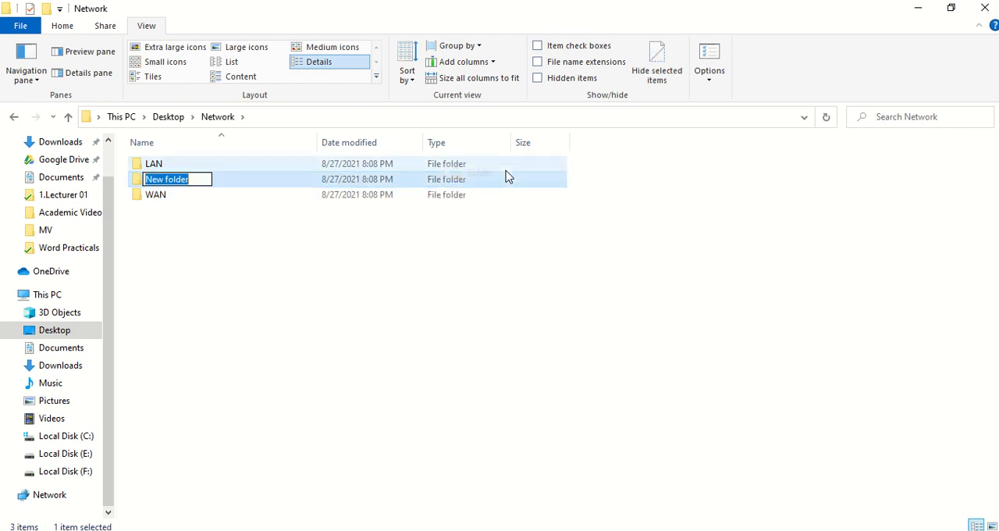
pyautogui.write('MAN')
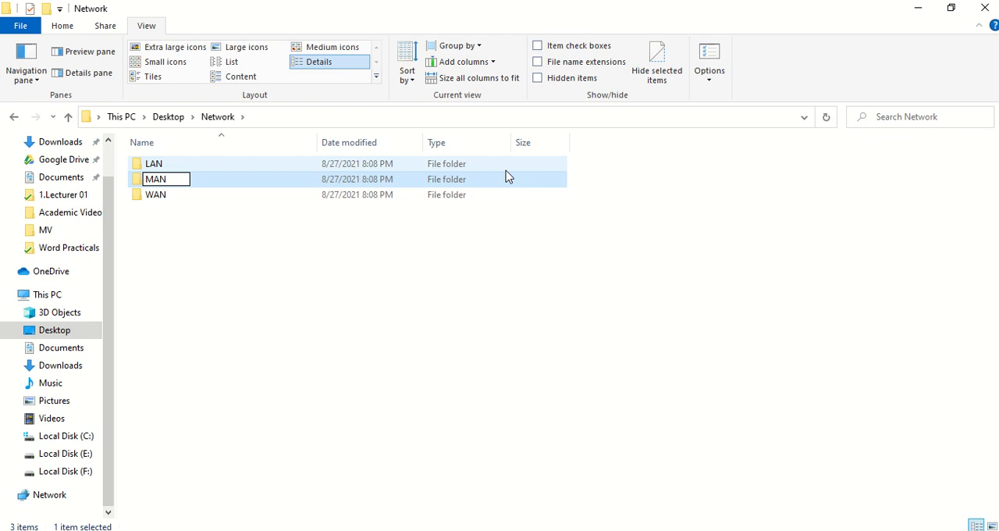
pyautogui.press('Return')
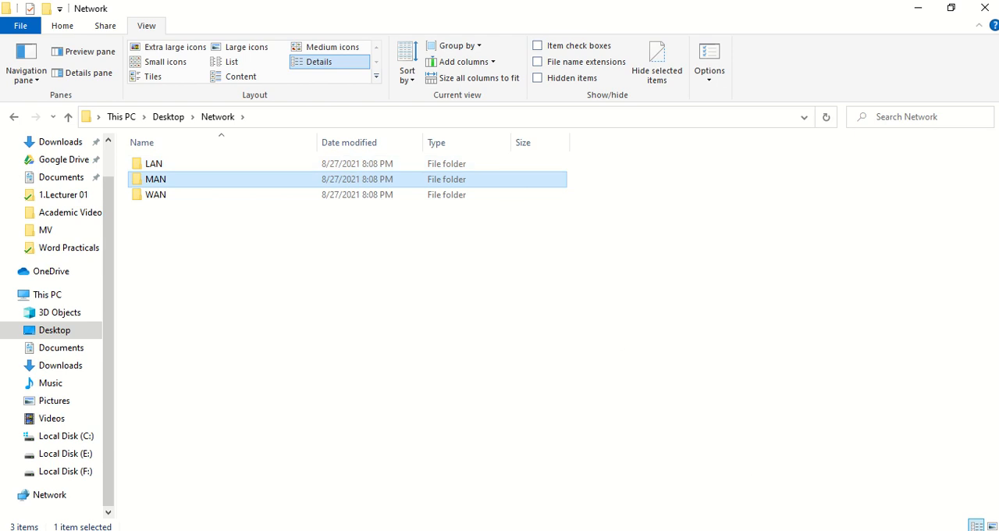
# Step: Check the folder diagram in 0.Practical 1-2.pdf in Foxit Reader, and open the LAN folder back in File Explorer
pyautogui.hotkey('alt', 'Tab')
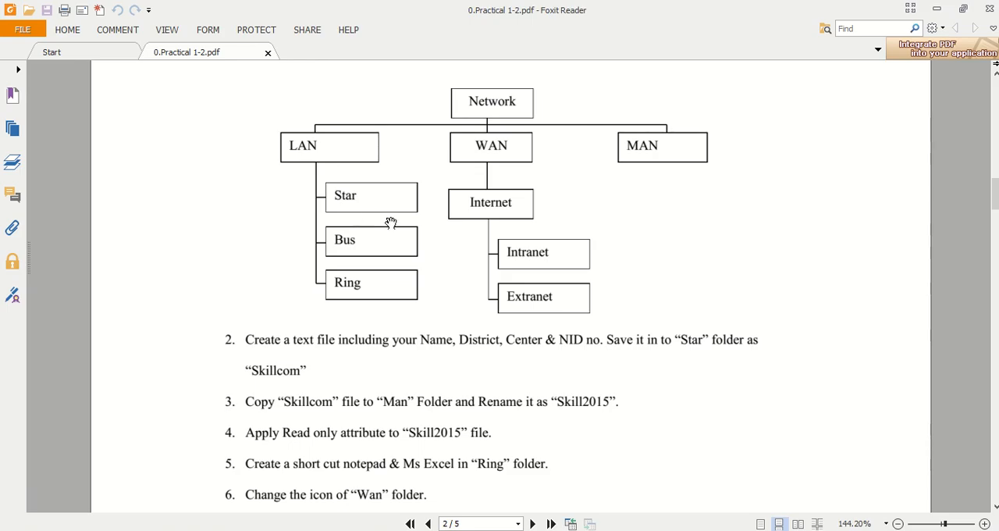
pyautogui.hotkey('alt', 'Tab')
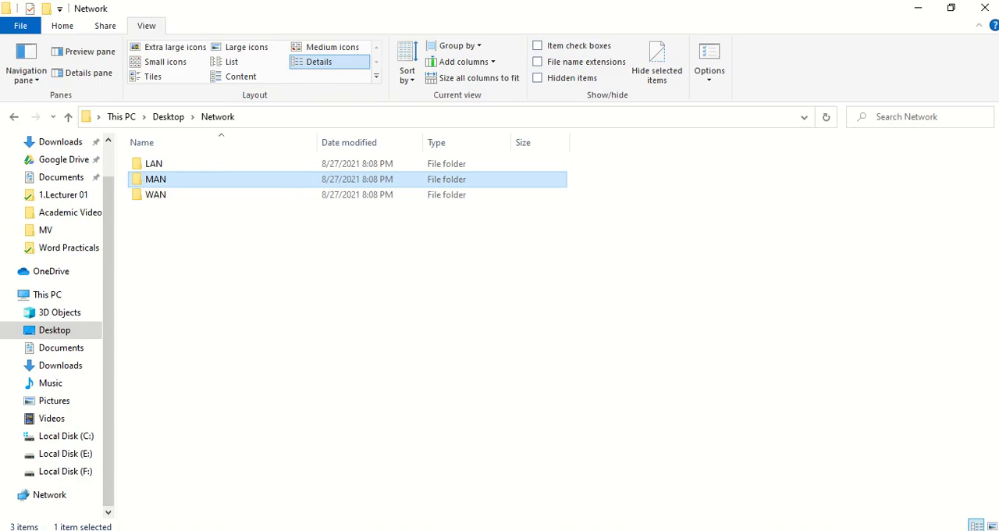
pyautogui.click(167, 170)
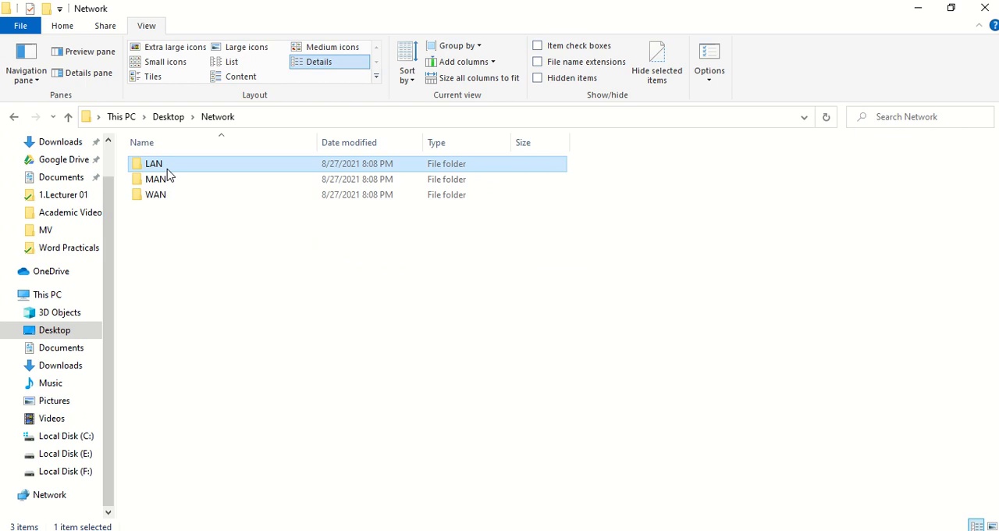
pyautogui.doubleClick(167, 169)
pyautogui.rightClick(167, 168)
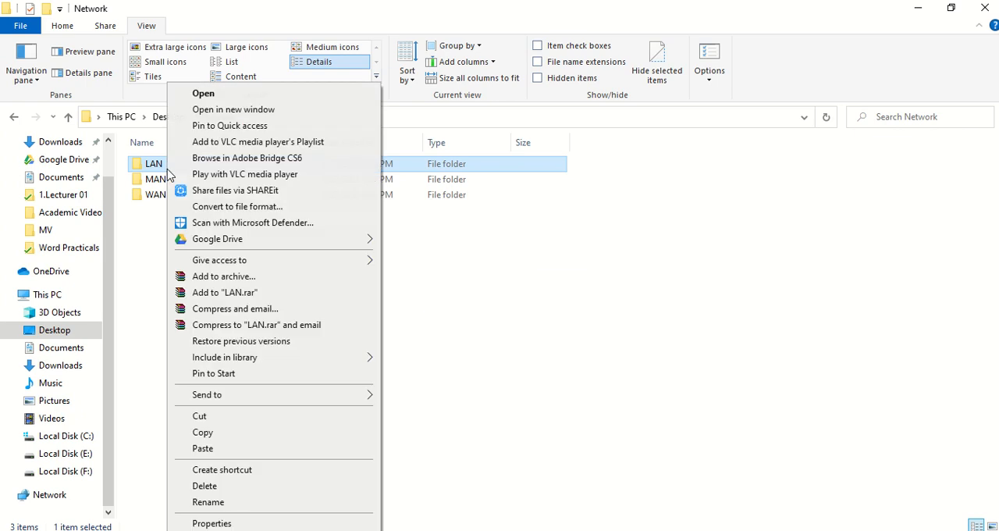
pyautogui.click(205, 95)
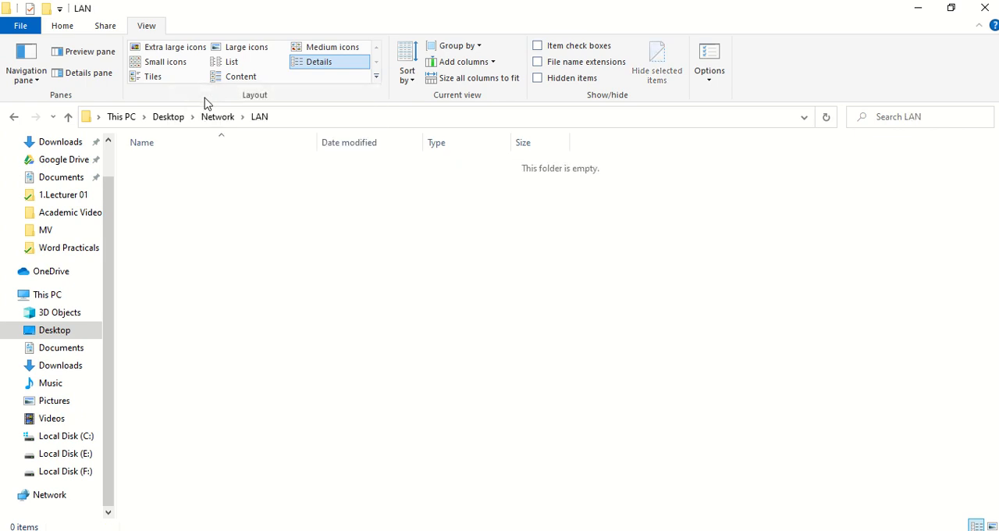
# Step: Create a folder named Star inside the LAN folder
pyautogui.rightClick(244, 285)
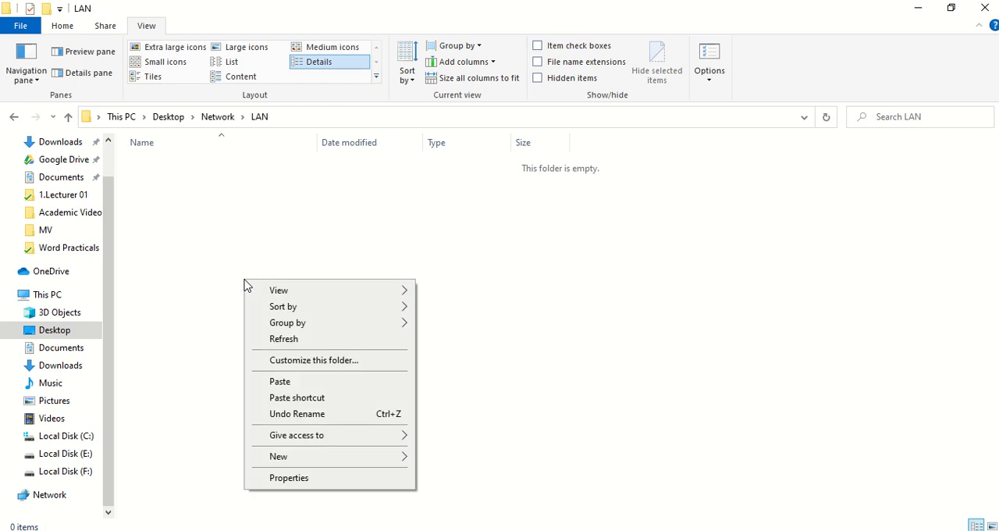
pyautogui.moveTo(308, 461)
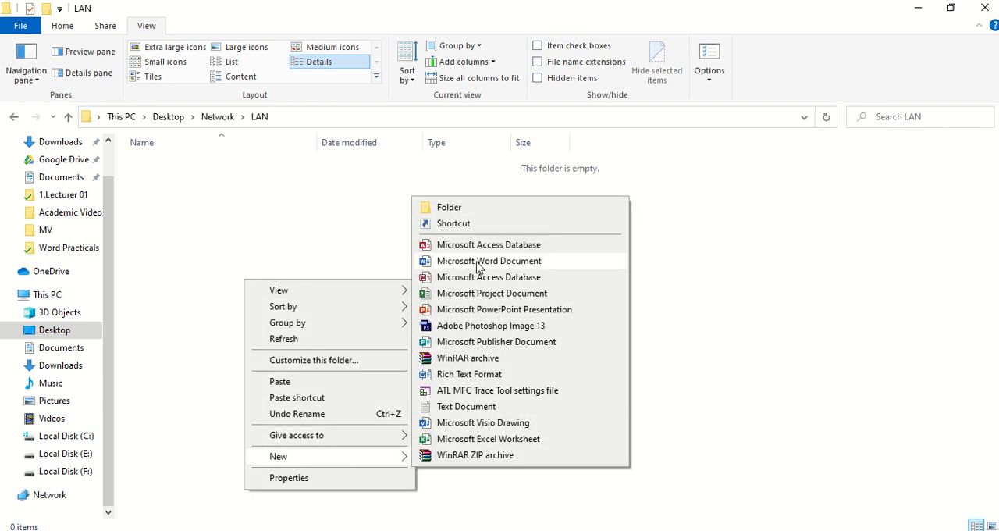
pyautogui.click(465, 211)
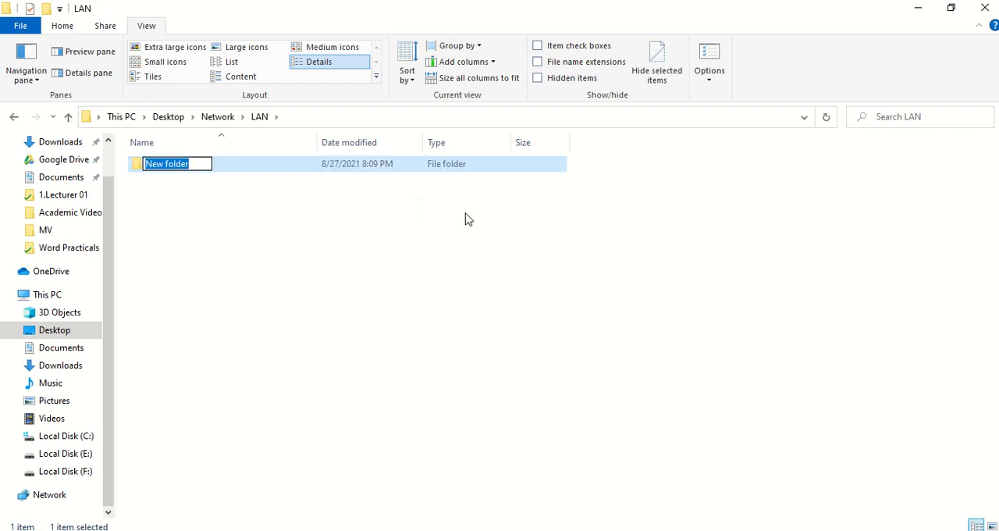
pyautogui.write('sTAR')
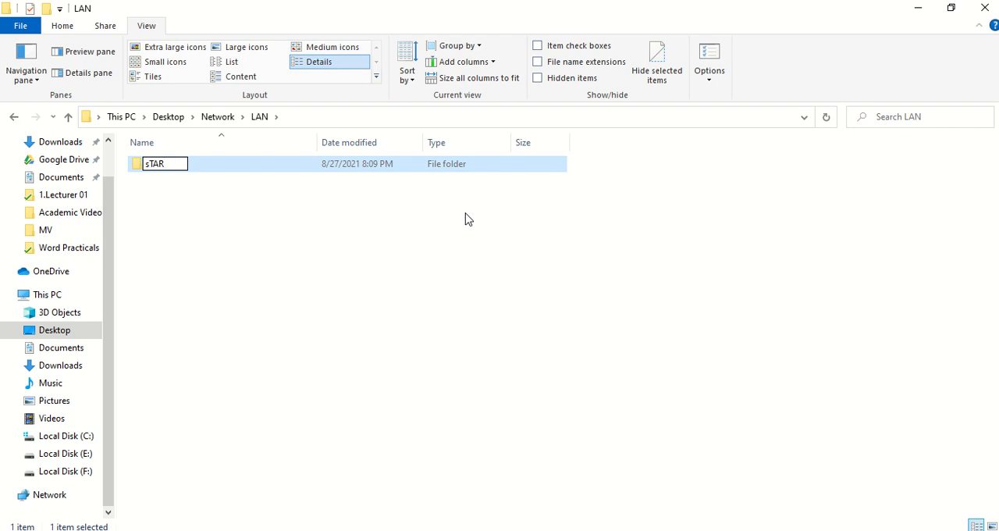
pyautogui.press('BackSpace')
pyautogui.press('BackSpace')
pyautogui.press('BackSpace')
pyautogui.press('BackSpace')
pyautogui.write('Star')
pyautogui.press('Return')
# Step: Create a folder named Bus inside the LAN folder, beside Star
pyautogui.rightClick(221, 258)
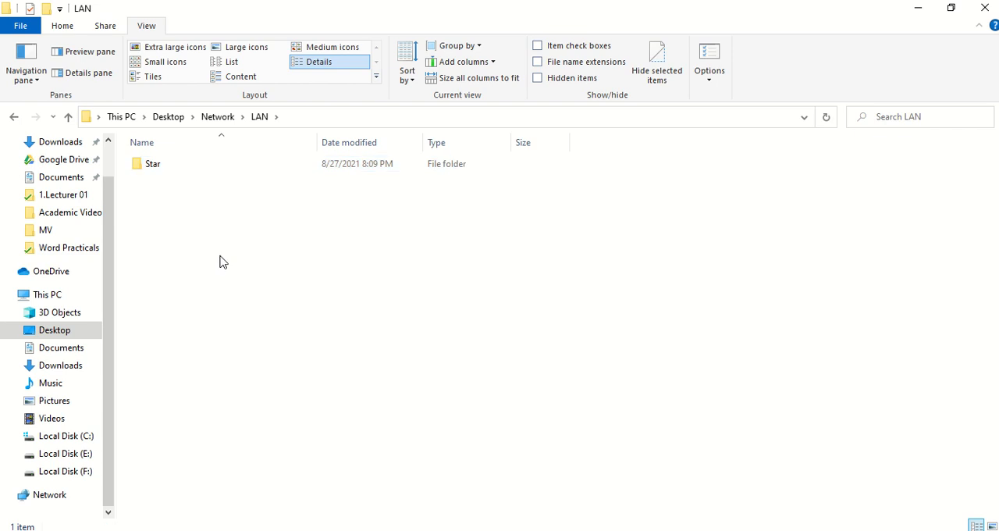
pyautogui.moveTo(262, 434)
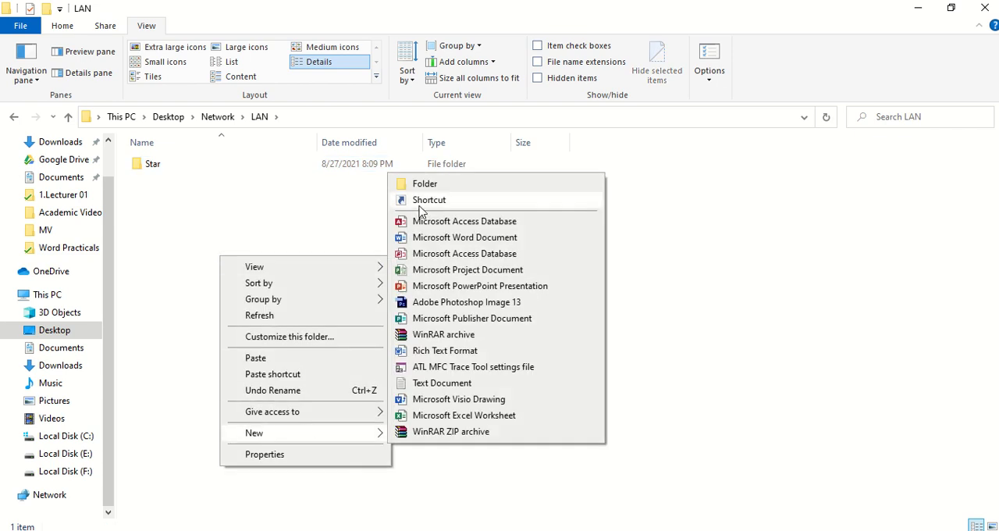
pyautogui.click(428, 191)
pyautogui.write('Bus')
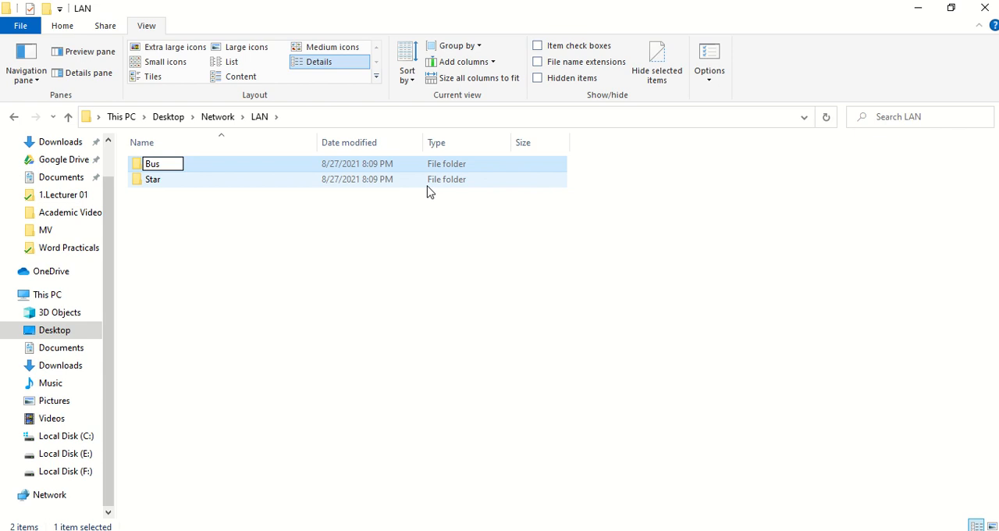
pyautogui.press('Return')
# Step: Create a folder named Ring inside the LAN folder, beside Bus and Star
pyautogui.rightClick(214, 250)
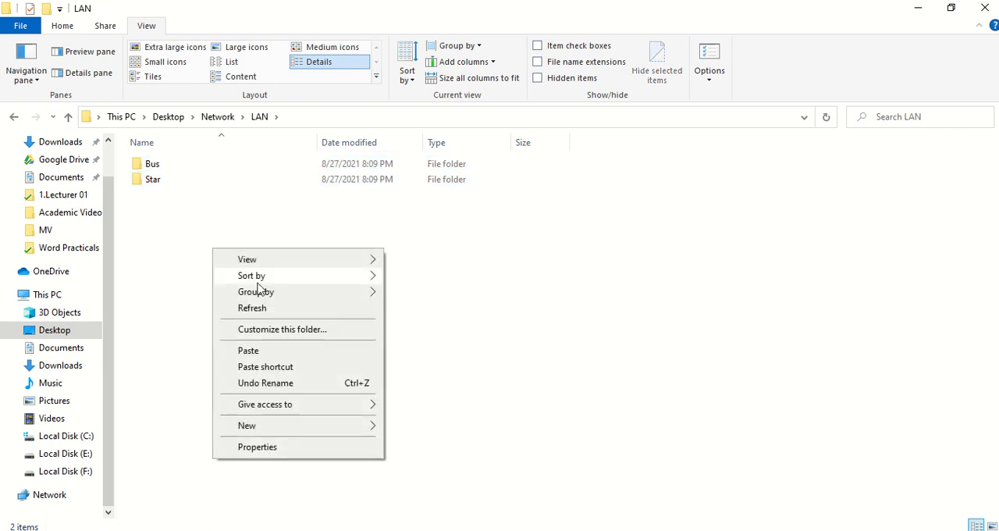
pyautogui.moveTo(264, 428)
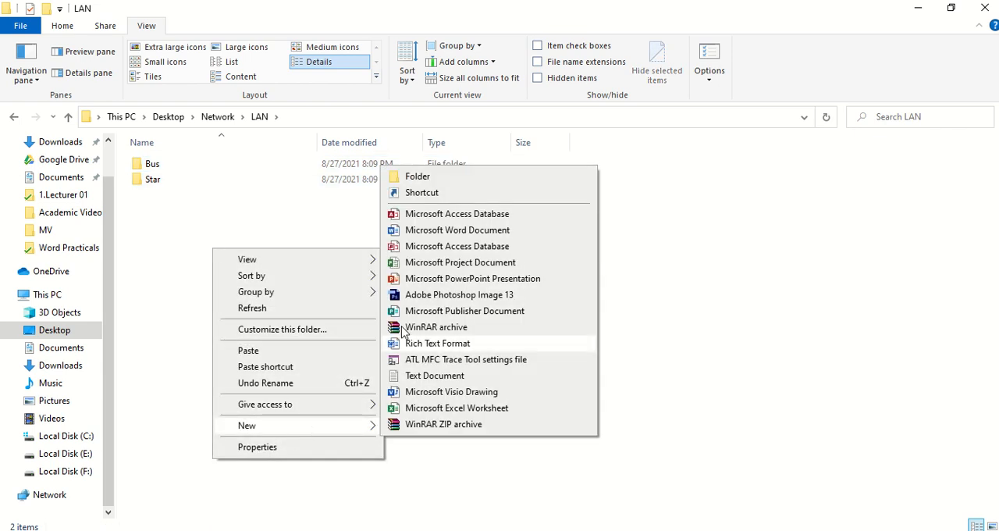
pyautogui.click(433, 178)
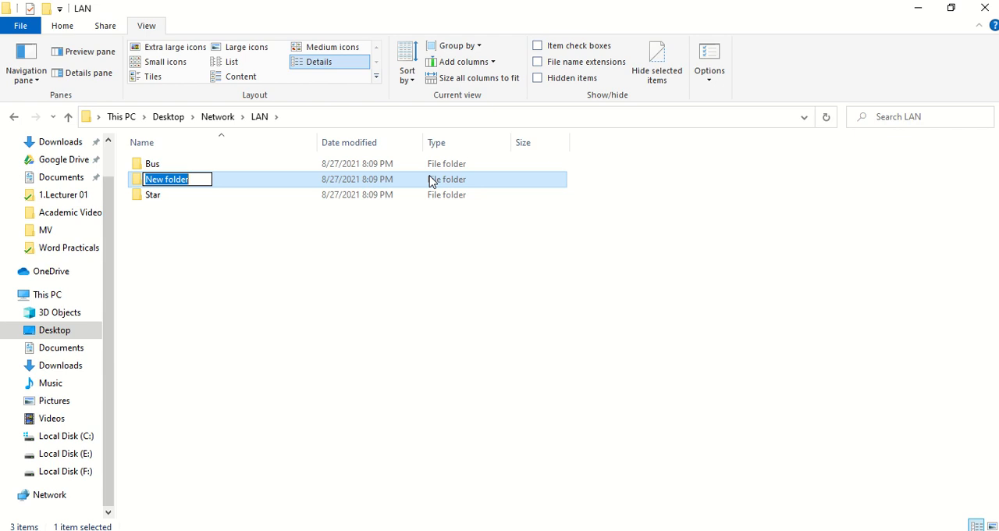
pyautogui.write('Ring')
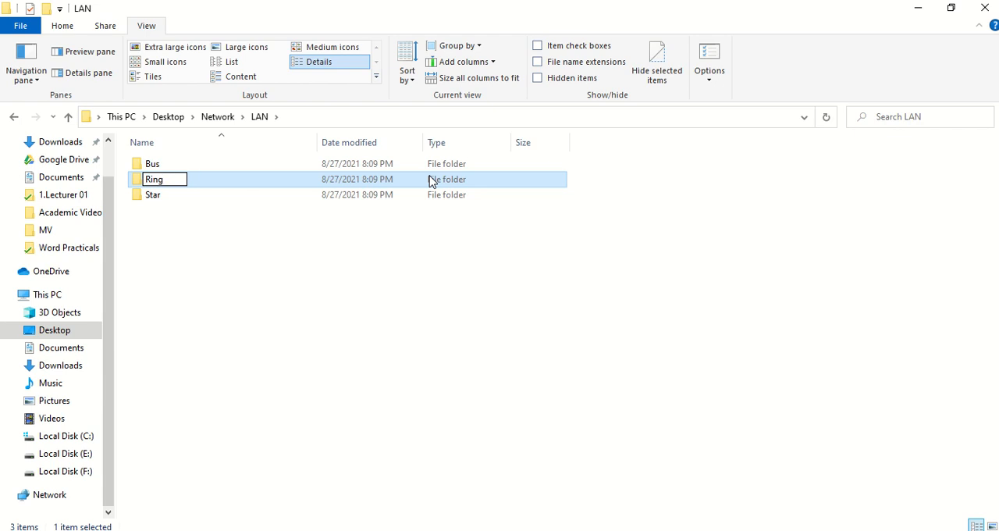
pyautogui.press('Return')
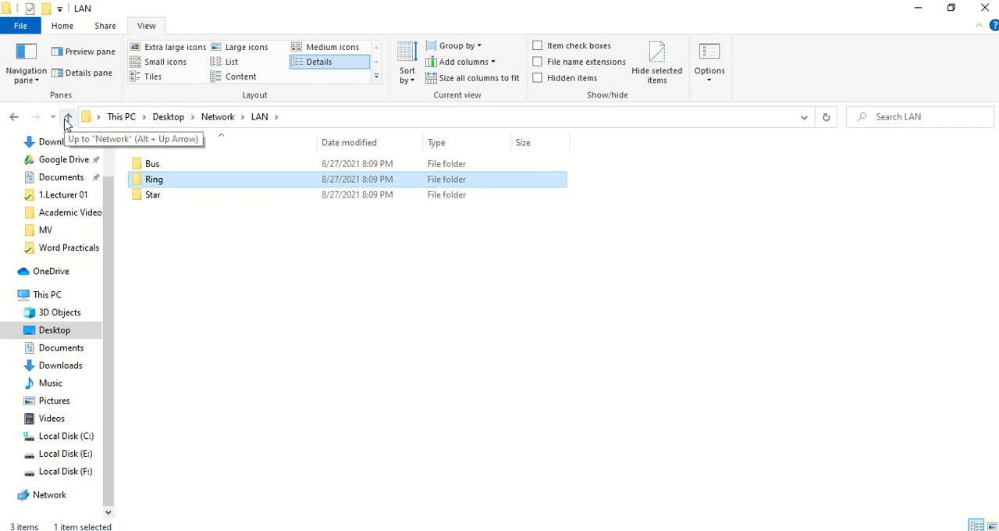
# Step: Go back up to the Network folder, open WAN, and create a folder named Internet inside it
pyautogui.click(226, 121)
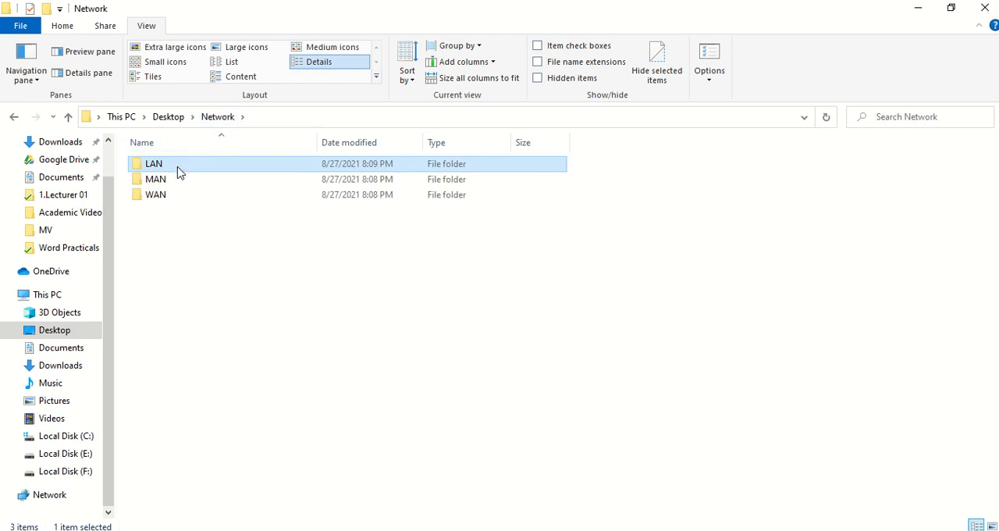
pyautogui.click(156, 201)
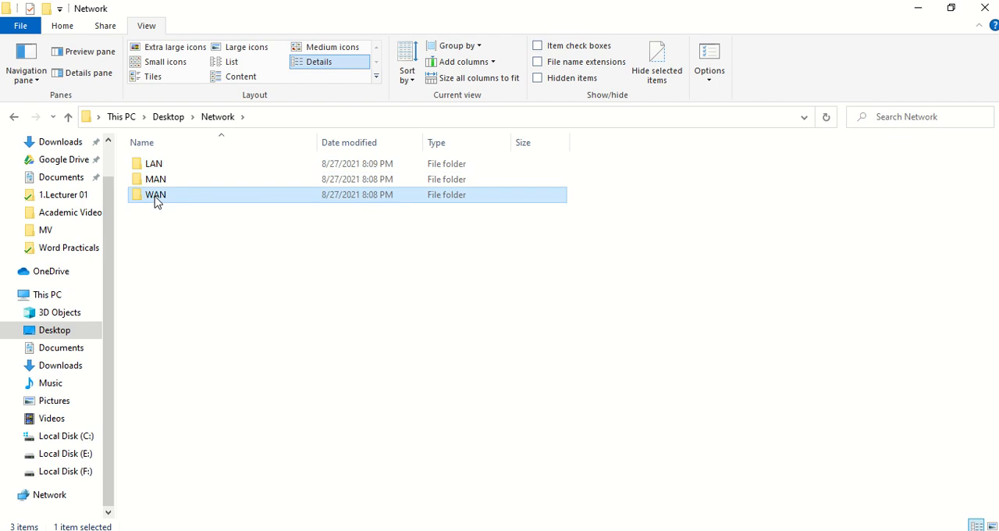
pyautogui.doubleClick(157, 201)
pyautogui.rightClick(248, 273)
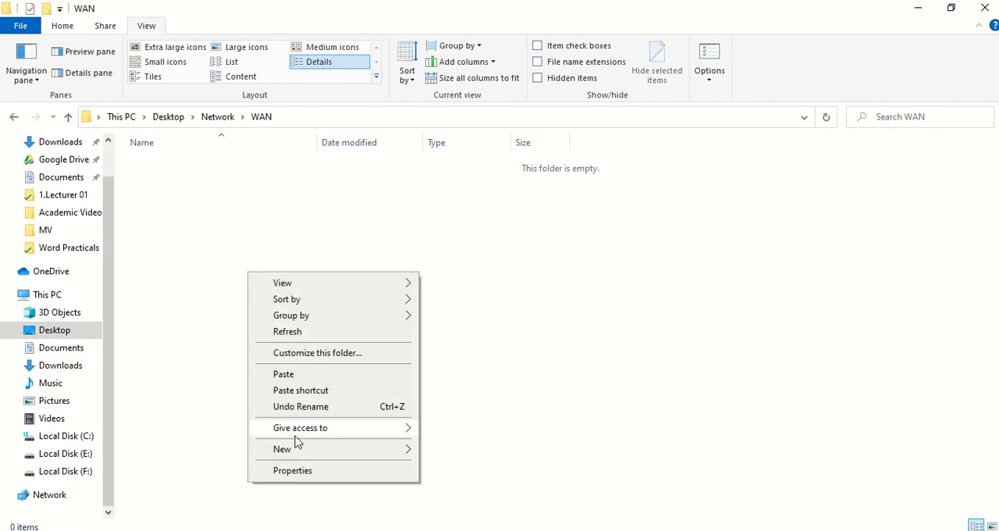
pyautogui.moveTo(294, 448)
pyautogui.click(449, 203)
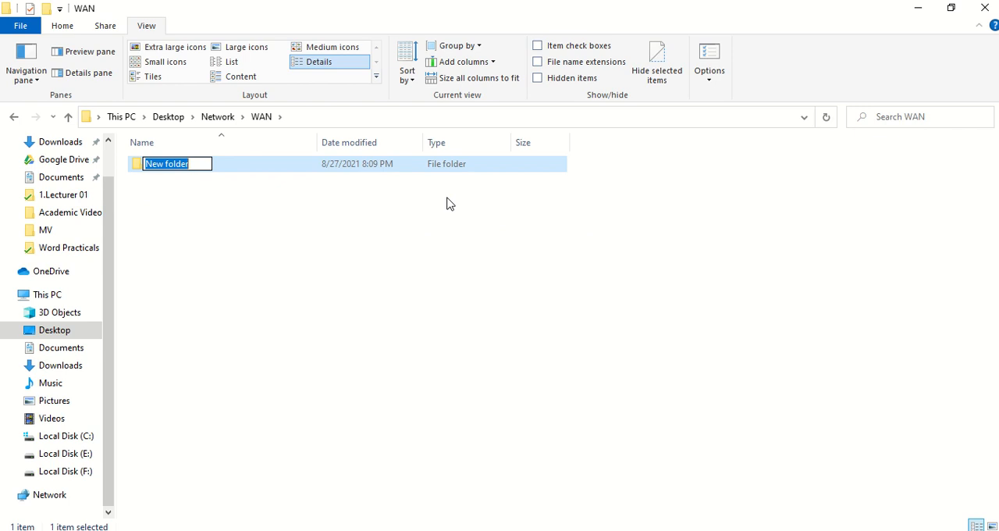
pyautogui.write('Inte')
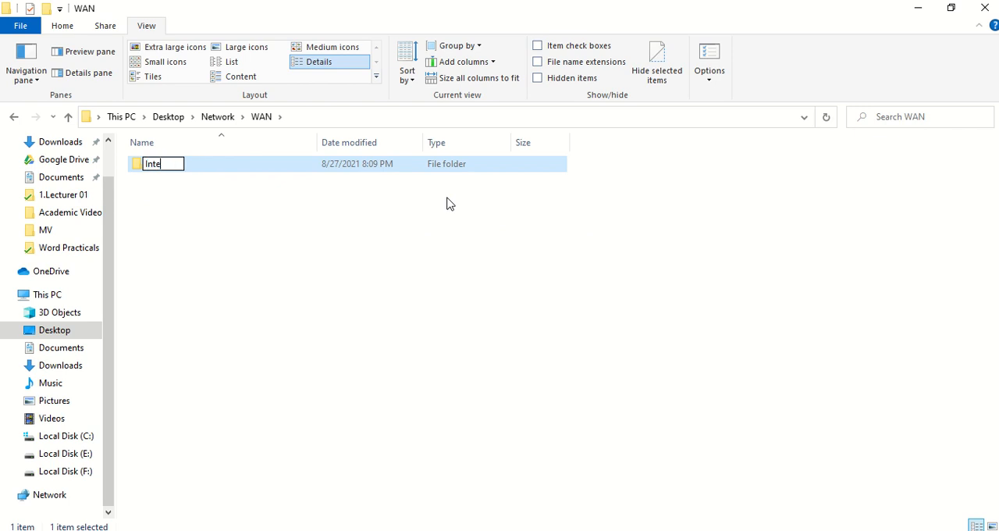
pyautogui.write('rnet')
pyautogui.press('Return')
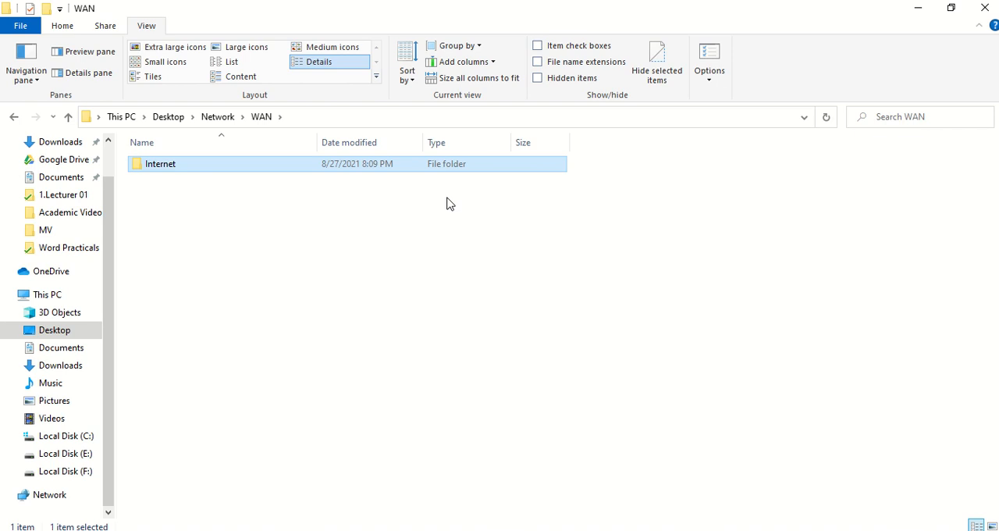
# Step: Open the Internet folder inside WAN and create a folder named Intranet in it
pyautogui.doubleClick(284, 171)
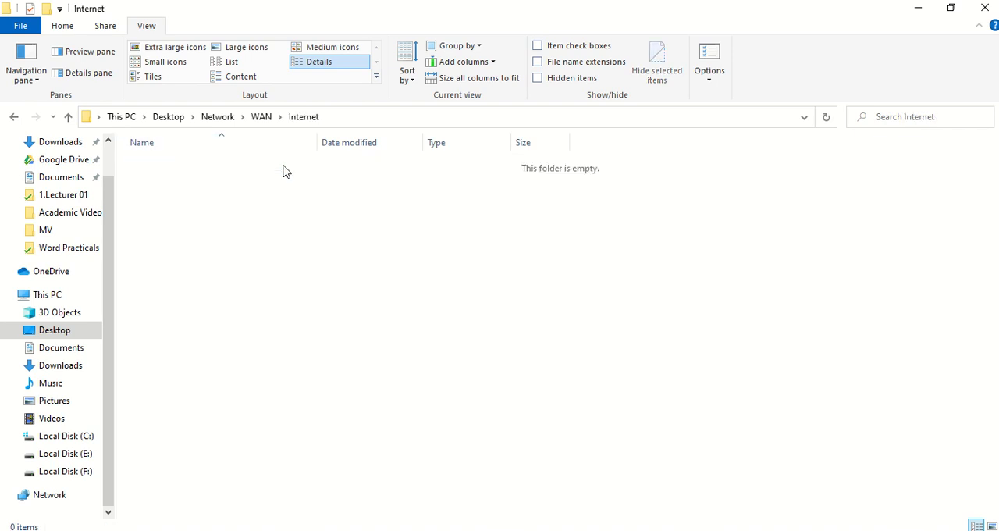
pyautogui.rightClick(287, 267)
pyautogui.moveTo(397, 446)
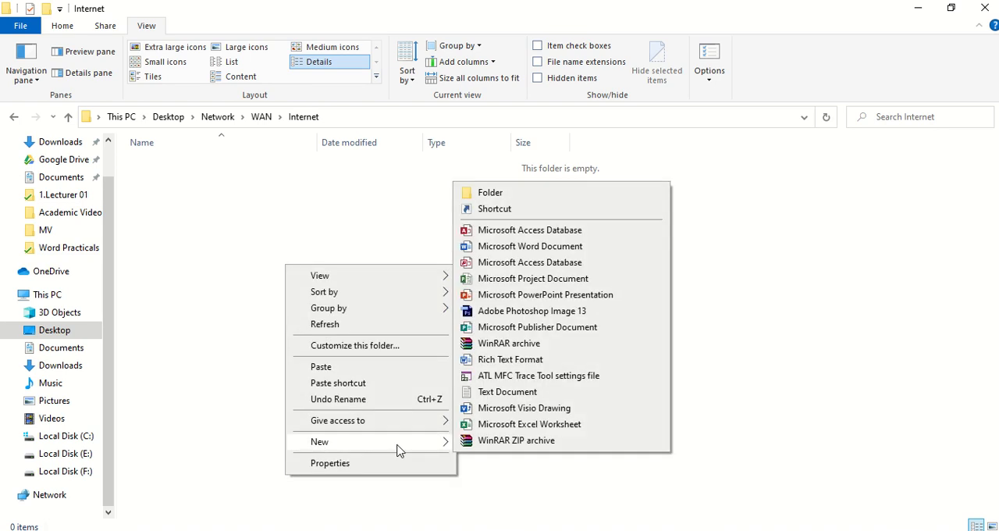
pyautogui.click(490, 193)
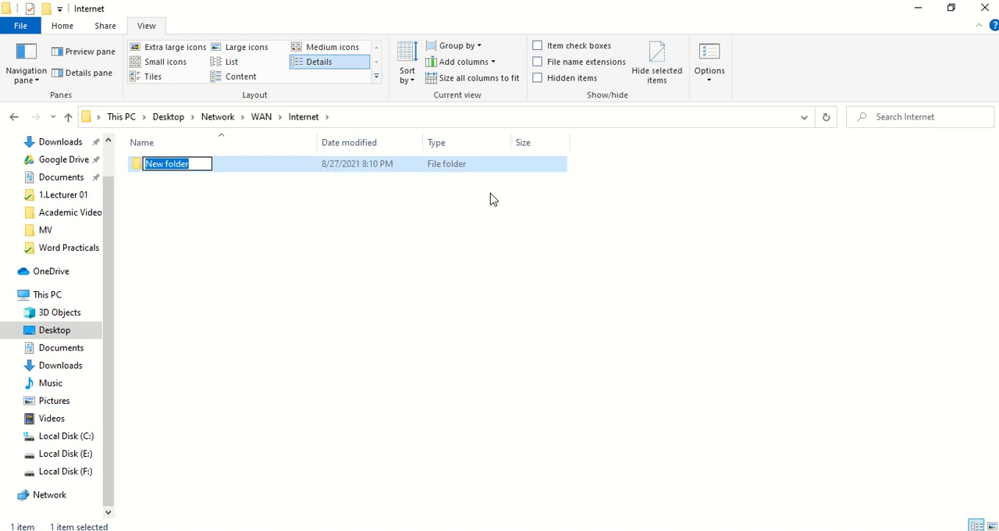
pyautogui.write('In')
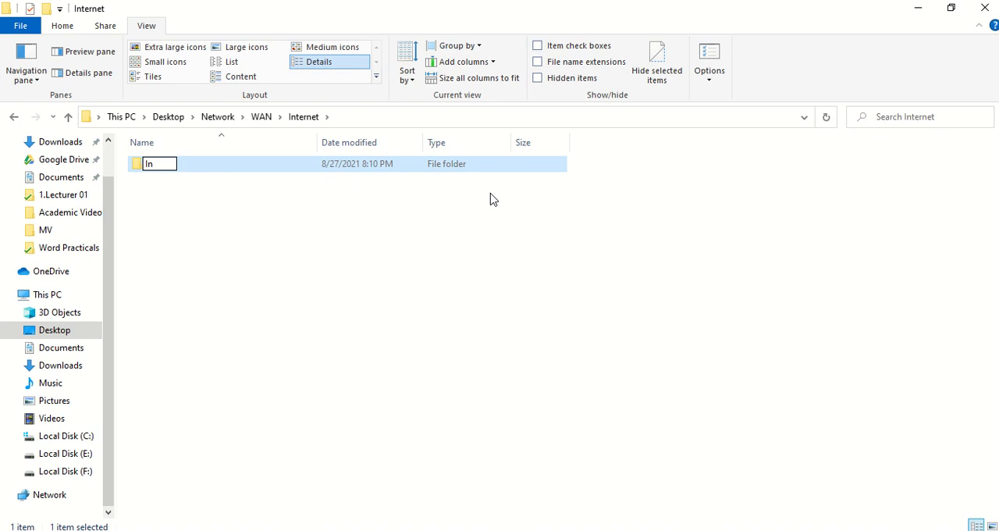
pyautogui.write('tranet')
pyautogui.press('Return')
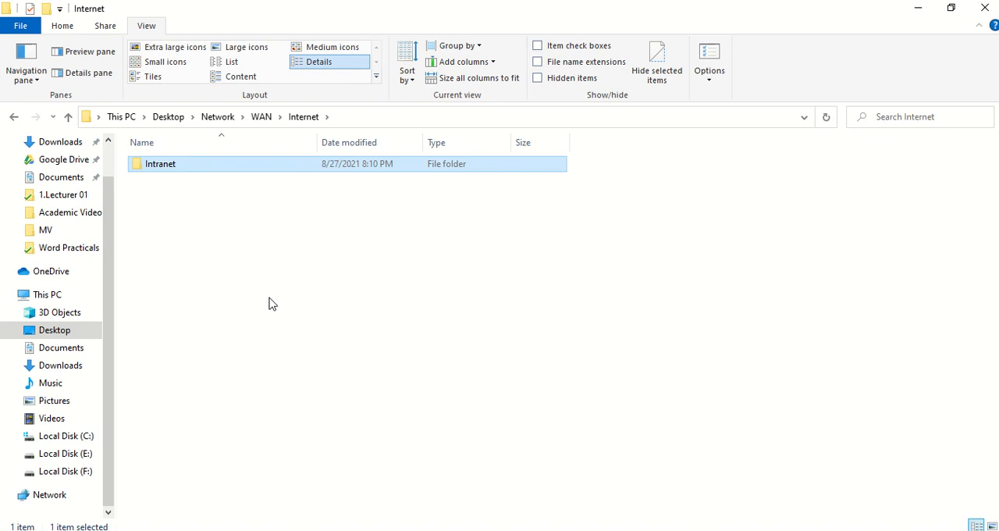
# Step: Create a folder named Extranet inside the Internet folder, beside Intranet
pyautogui.rightClick(270, 302)
pyautogui.moveTo(353, 478)
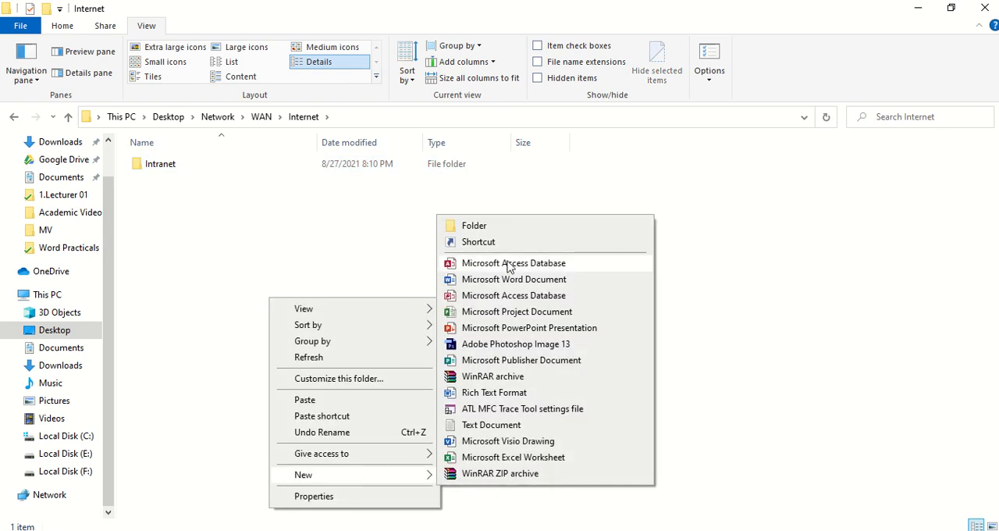
pyautogui.click(500, 229)
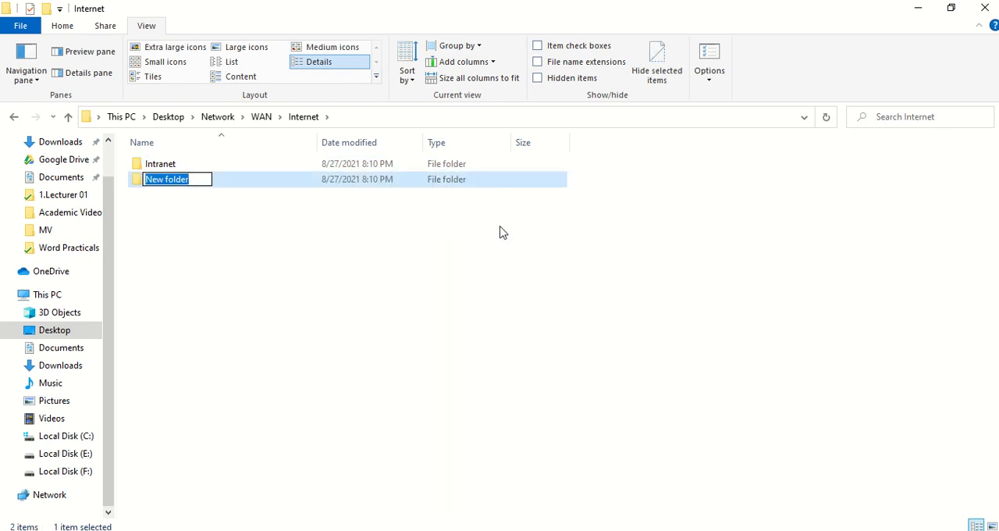
pyautogui.write('Ext')
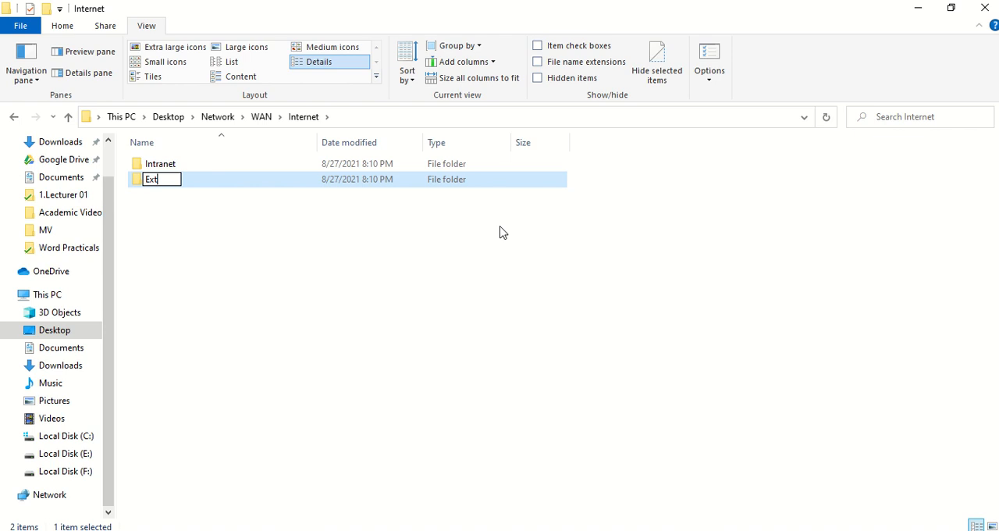
pyautogui.write('ranet')
pyautogui.press('Return')
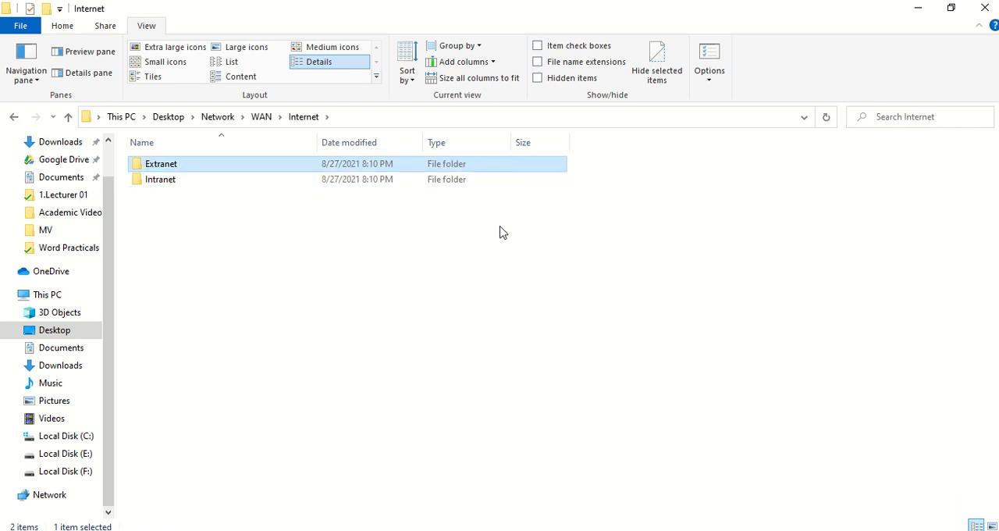
# Step: Return to the Network folder and check the remaining tasks below the diagram in 0.Practical 1-2.pdf in Foxit Reader
pyautogui.click(69, 117)
pyautogui.click(69, 117)
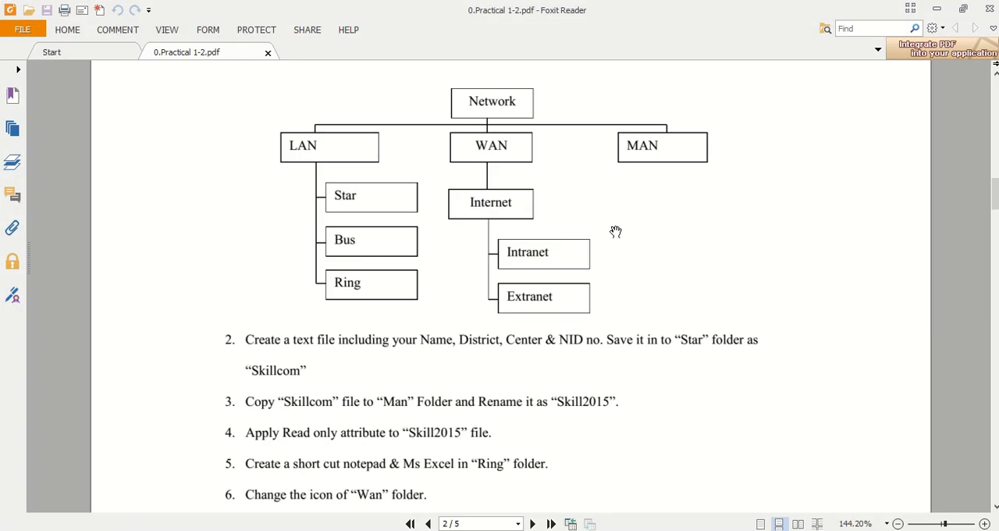
pyautogui.scroll(-1, 615, 232)
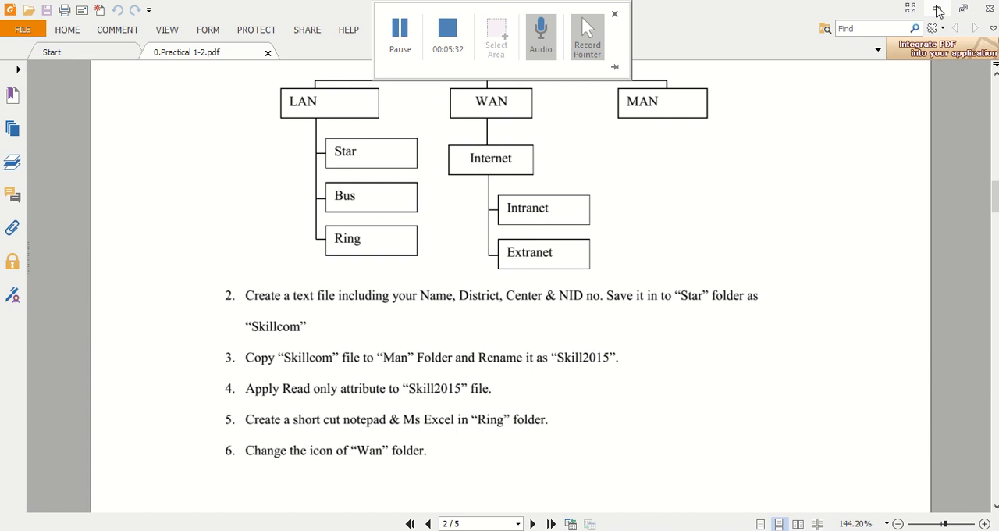
pyautogui.click(937, 8)
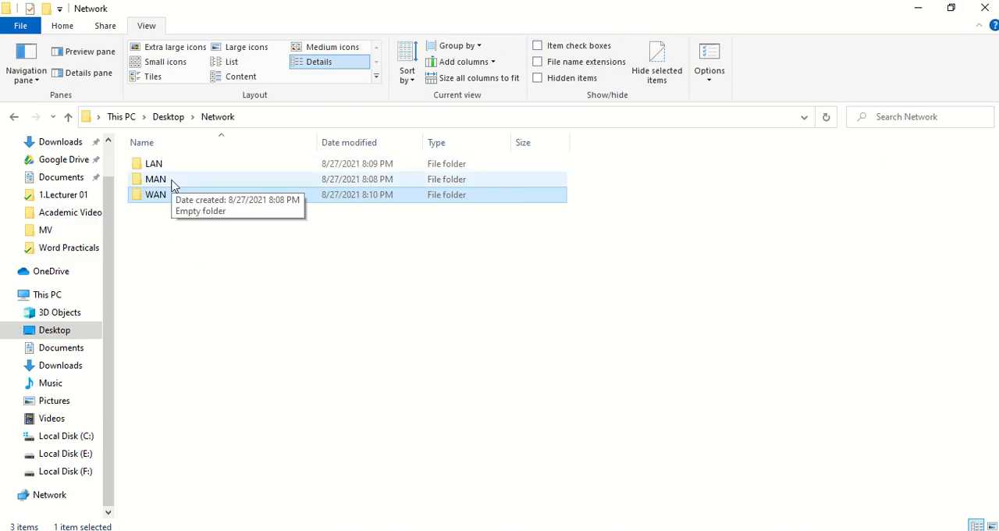
# Step: Create a text document named Skillcom in the Star folder inside LAN
pyautogui.doubleClick(171, 165)
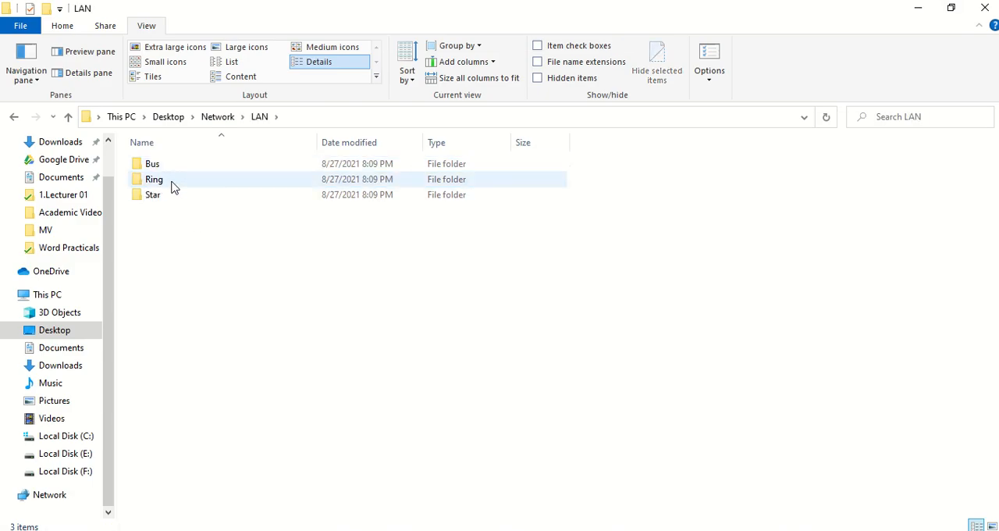
pyautogui.doubleClick(170, 195)
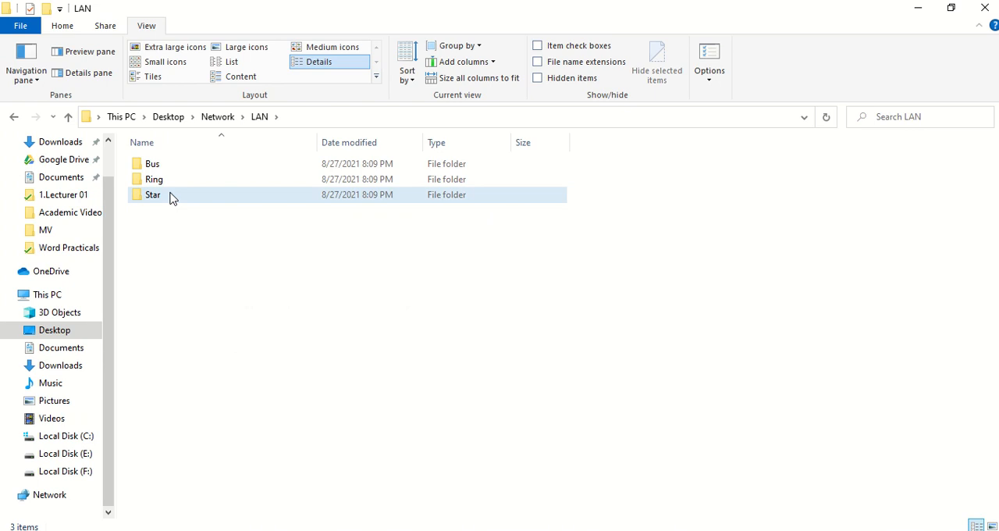
pyautogui.rightClick(225, 314)
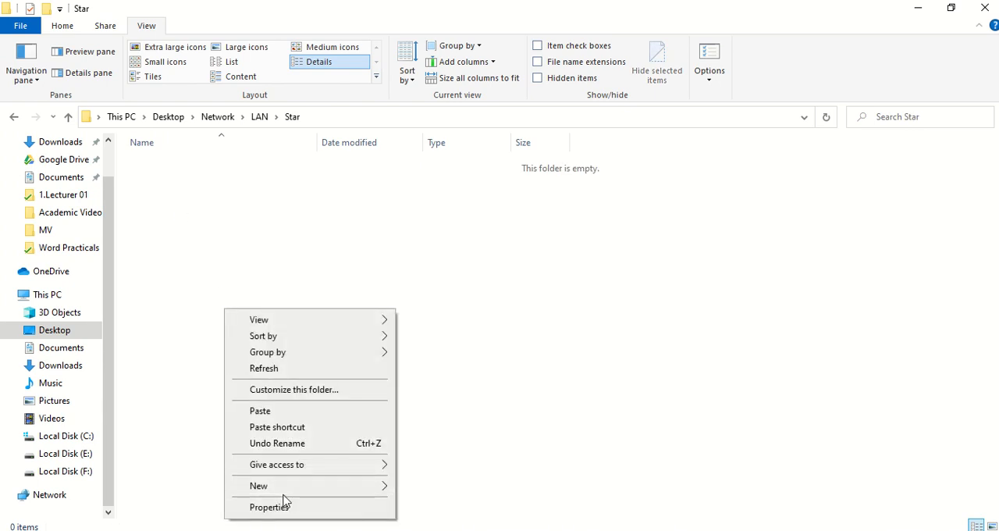
pyautogui.moveTo(285, 497)
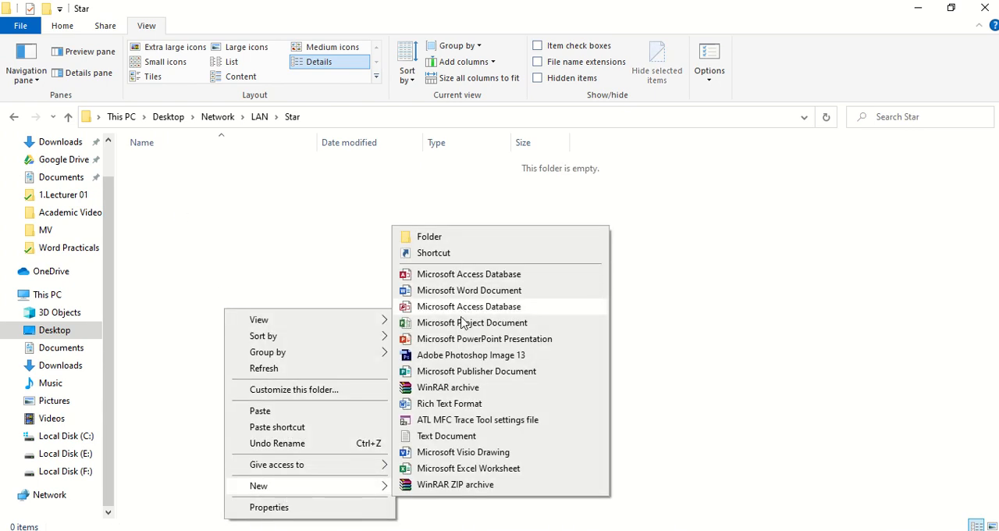
pyautogui.click(448, 436)
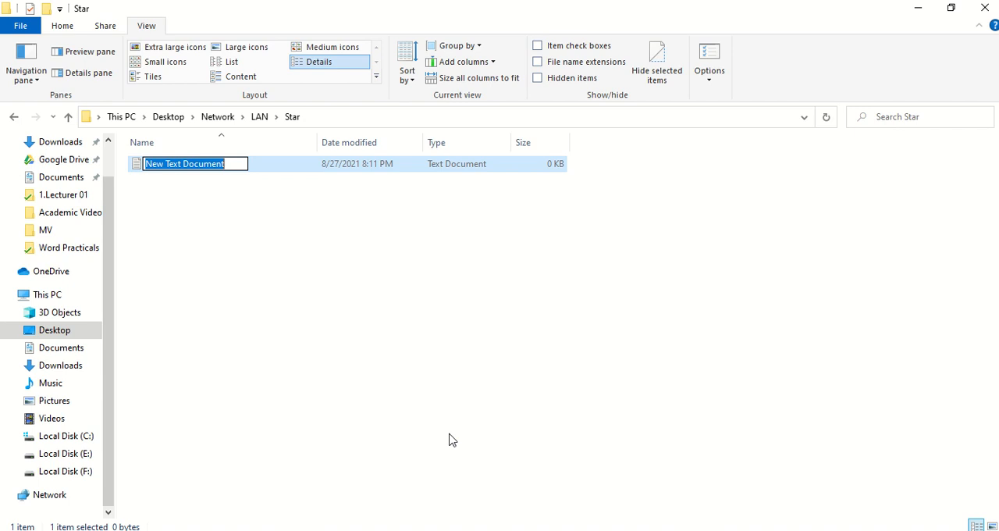
pyautogui.write('Sk')
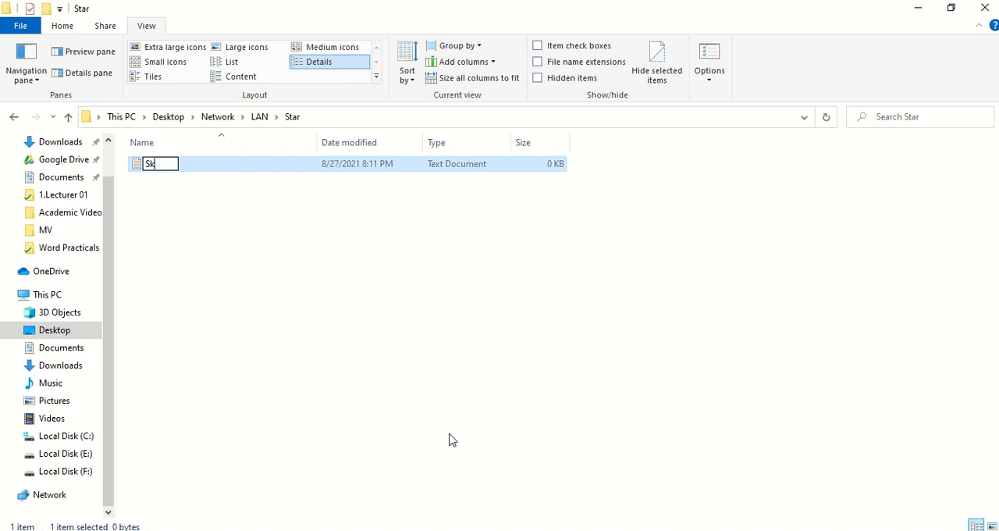
pyautogui.write('illcom')
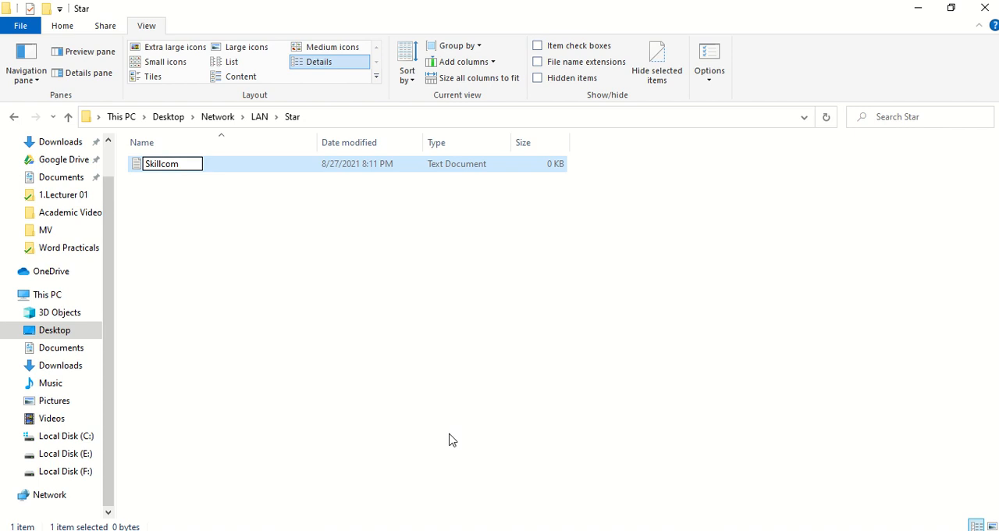
pyautogui.press('Return')
pyautogui.press('Return')
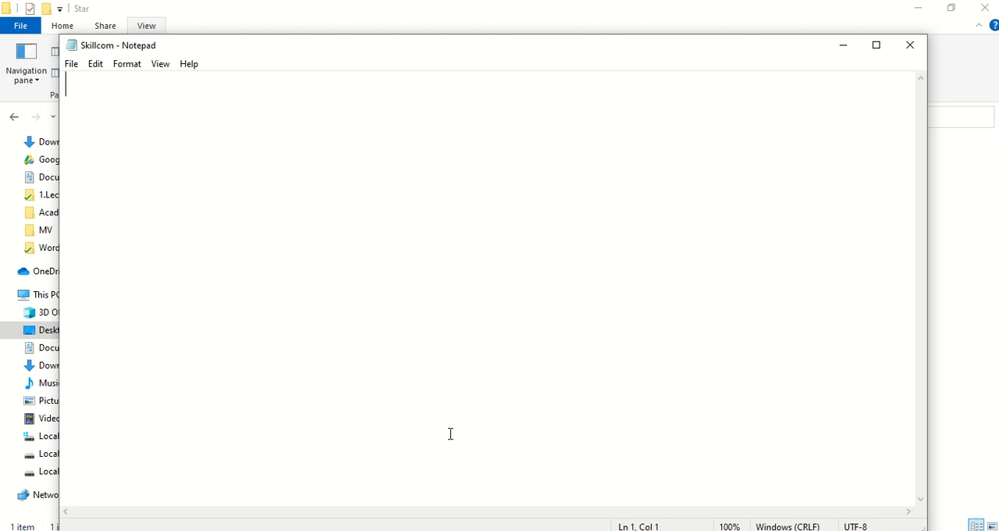
# Step: Open the Skillcom file in Notepad and enter a first line labelled "Name:" with the person's name
pyautogui.write('Name')
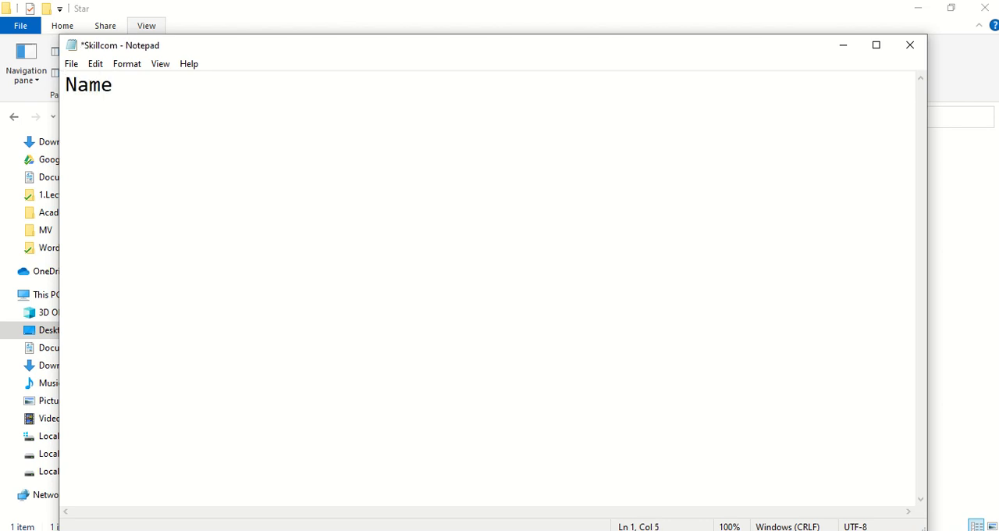
pyautogui.write(':Kumaran')
pyautogui.press('Return')
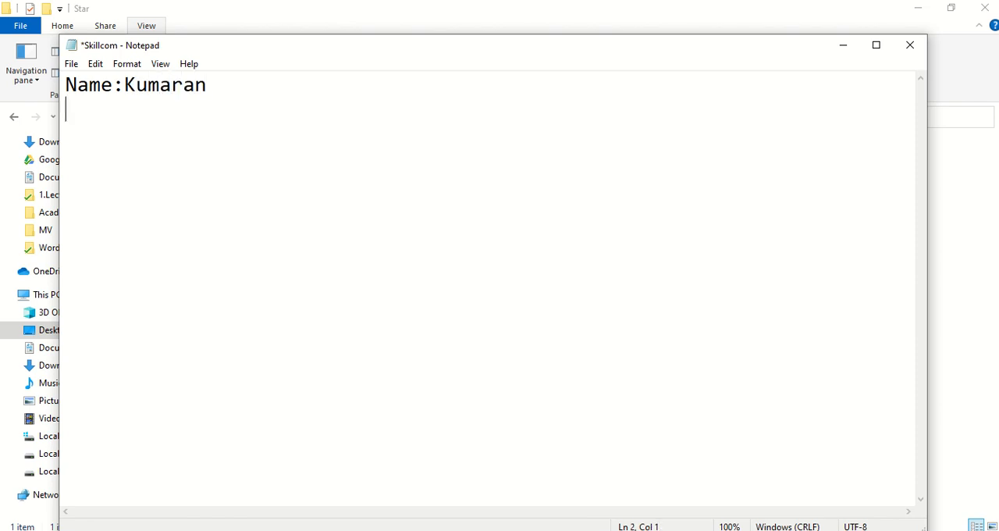
# Step: Add the line "District:Kandy" below the name line in the Skillcom file
pyautogui.write('Distr')
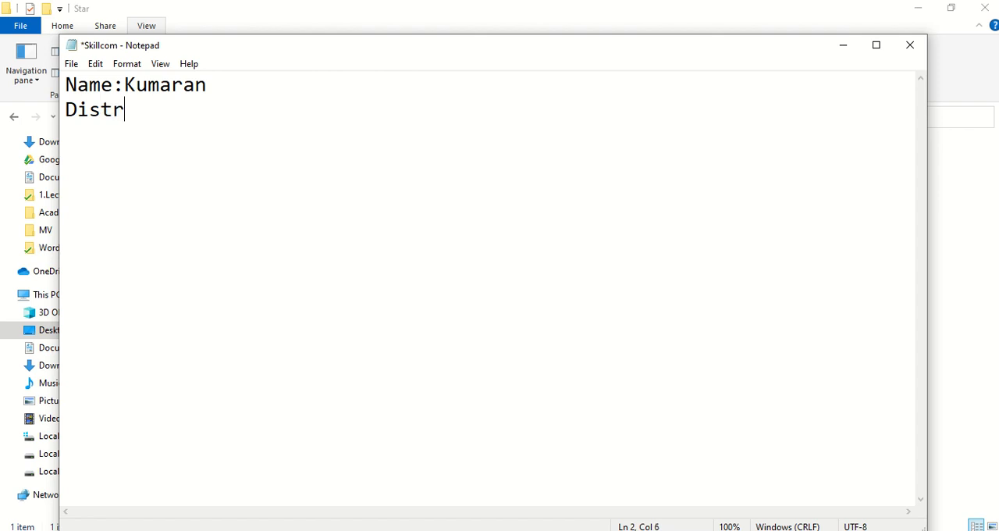
pyautogui.write('ict:Kandy')
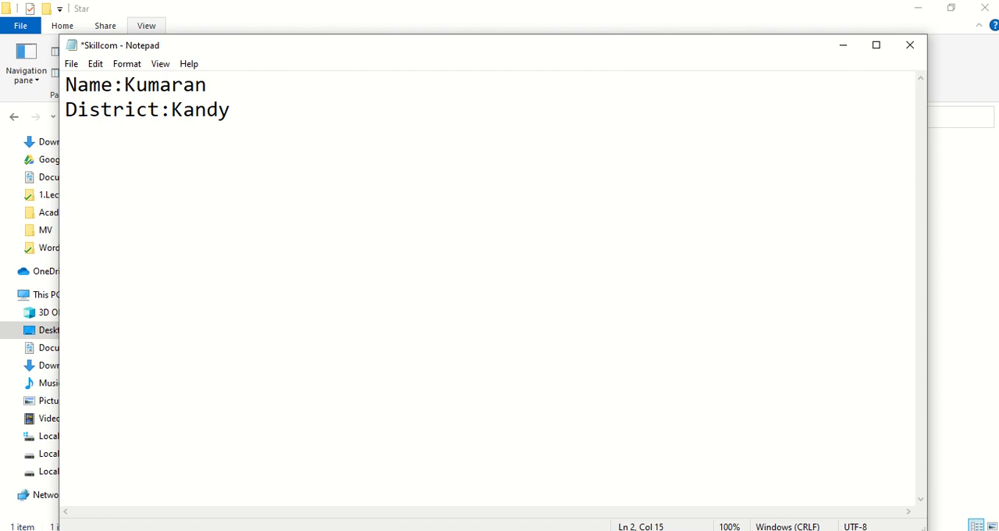
pyautogui.press('Return')
# Step: Add the line "Center:University College" below the district line in the Skillcom file
pyautogui.write('Cente')
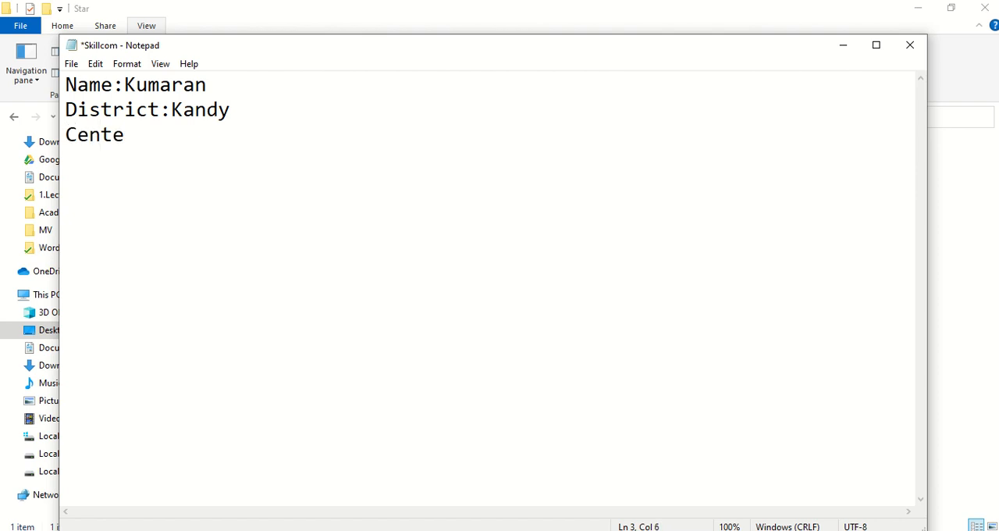
pyautogui.write('r:University ')
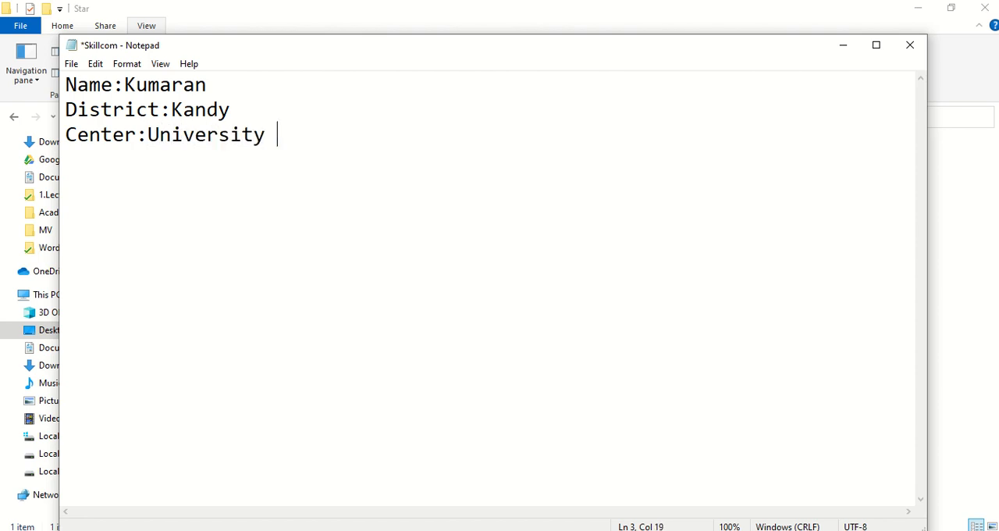
pyautogui.write('Colla')
pyautogui.press('BackSpace')
pyautogui.write('ege')
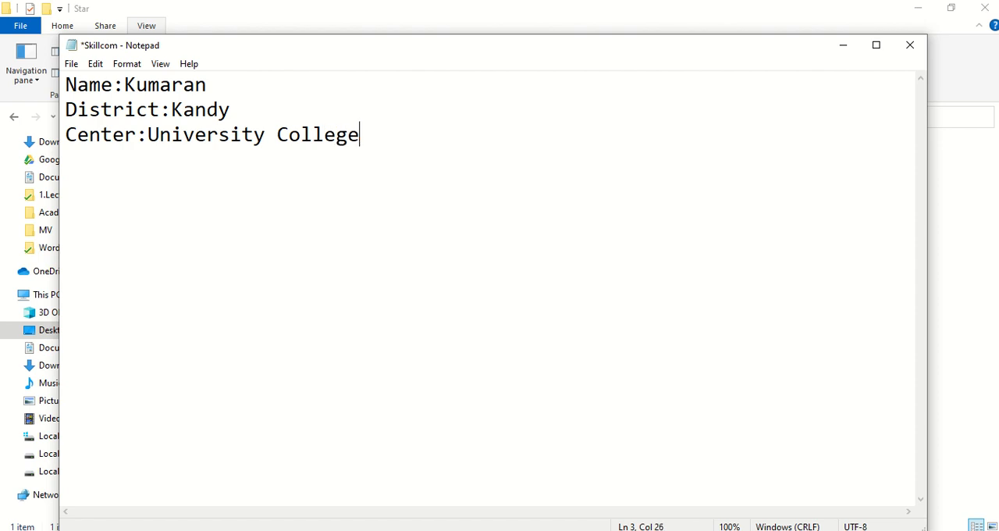
pyautogui.press('Return')
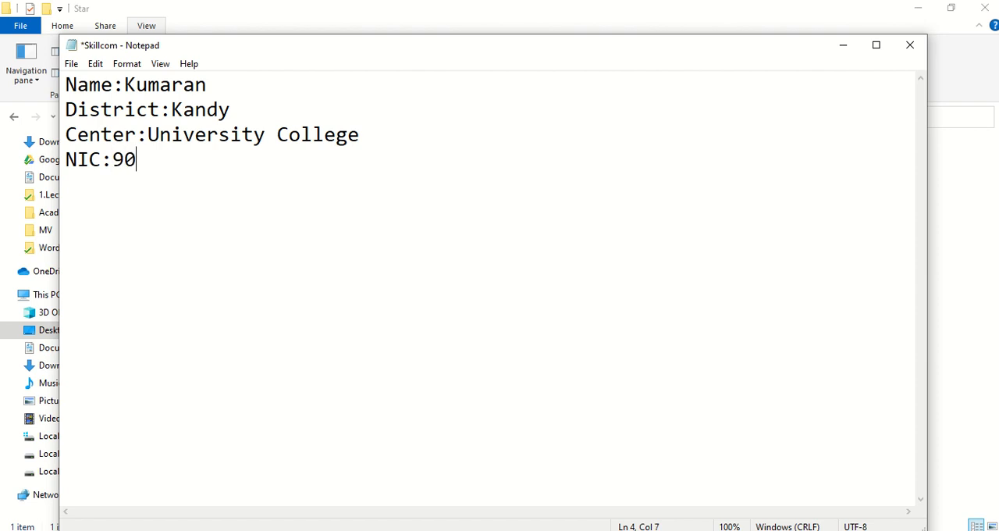
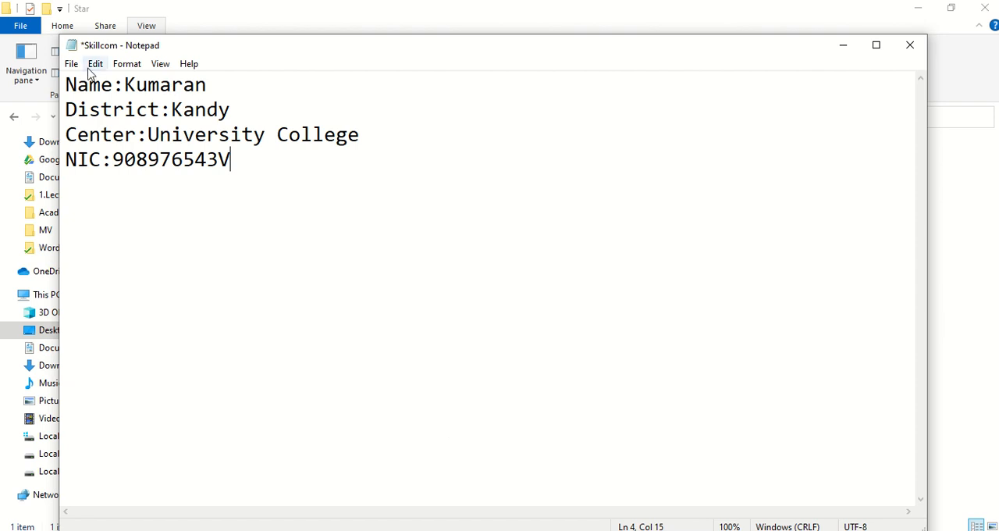
# Step: Save the Skillcom text file and close Notepad
pyautogui.click(74, 66)
pyautogui.click(93, 128)
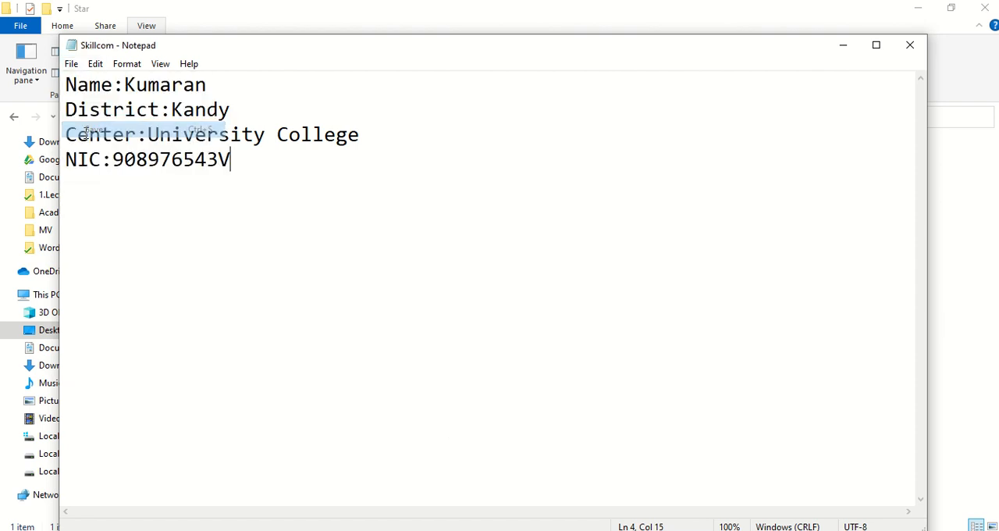
pyautogui.click(908, 45)
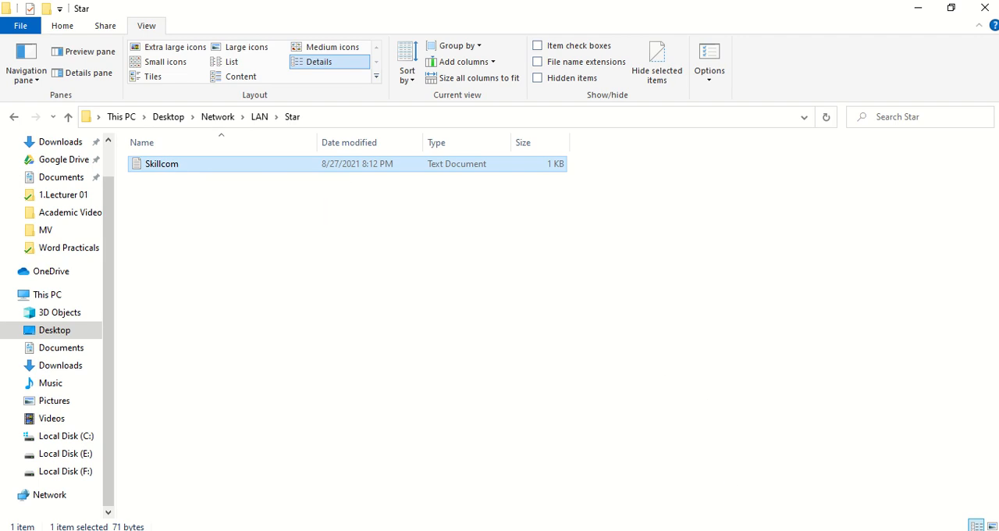
# Step: Check the next tasks in the practical PDF and copy the Skillcom file from the Star folder into the MAN folder
pyautogui.click(738, 530)
pyautogui.scroll(-1, 612, 348)
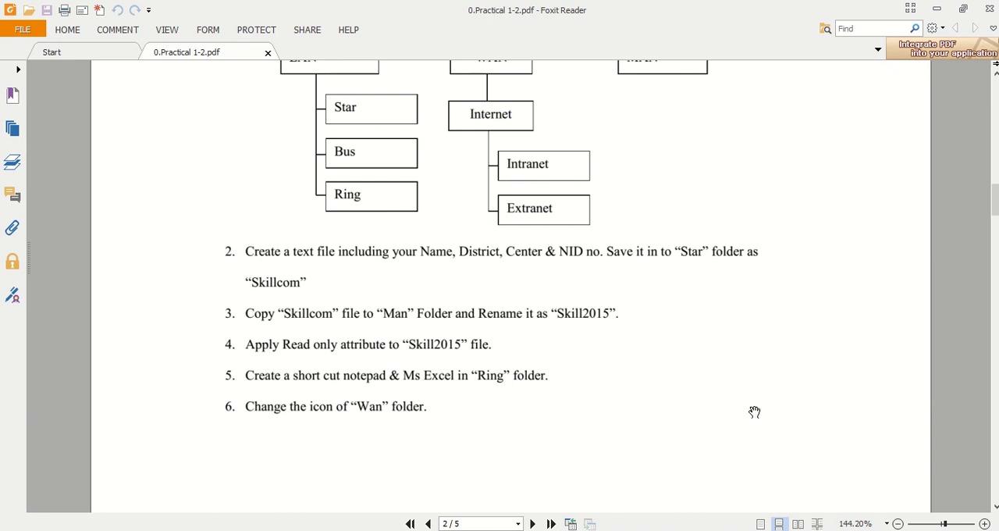
pyautogui.hotkey('alt', 'Tab')
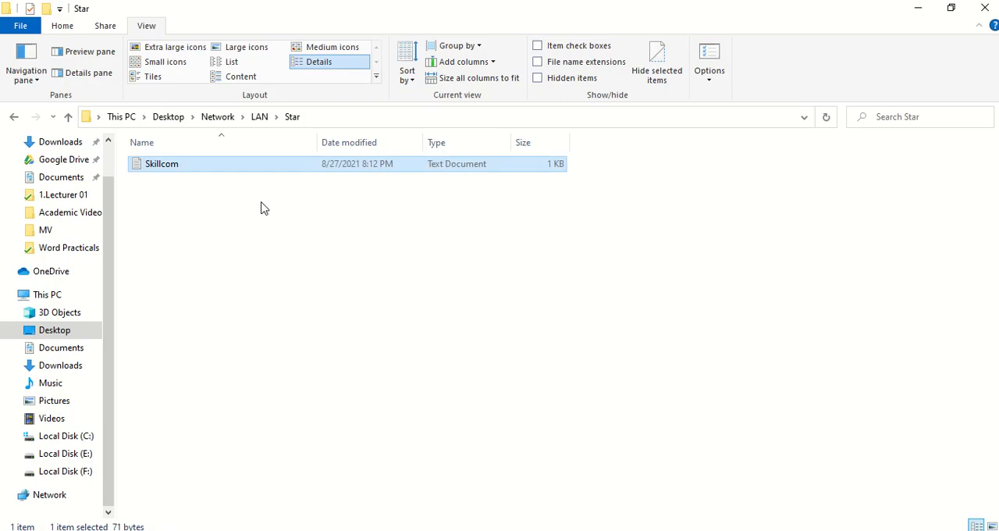
pyautogui.rightClick(224, 165)
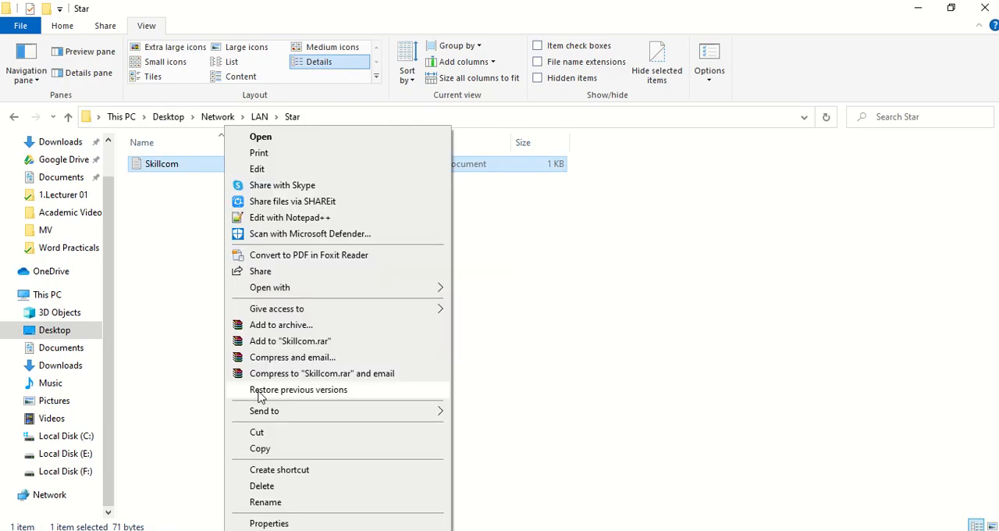
pyautogui.click(258, 449)
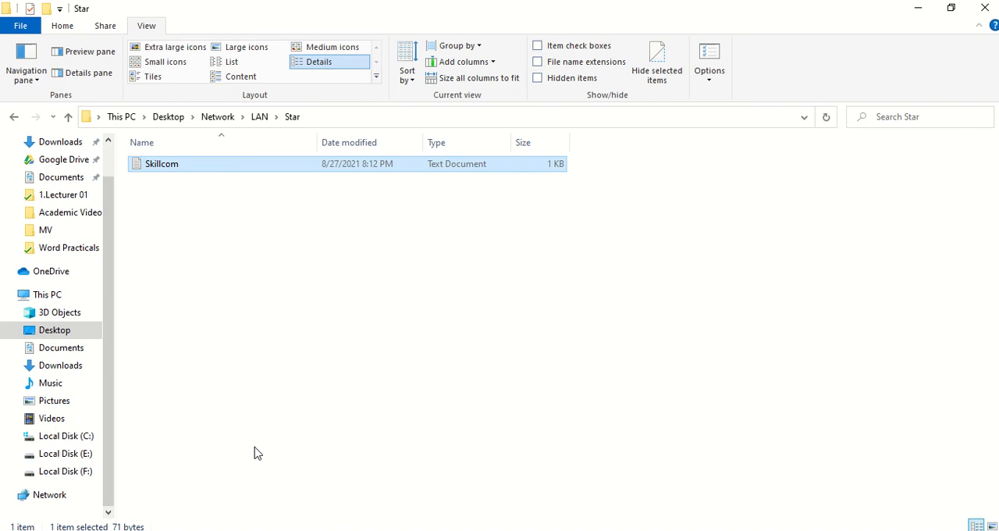
pyautogui.click(68, 117)
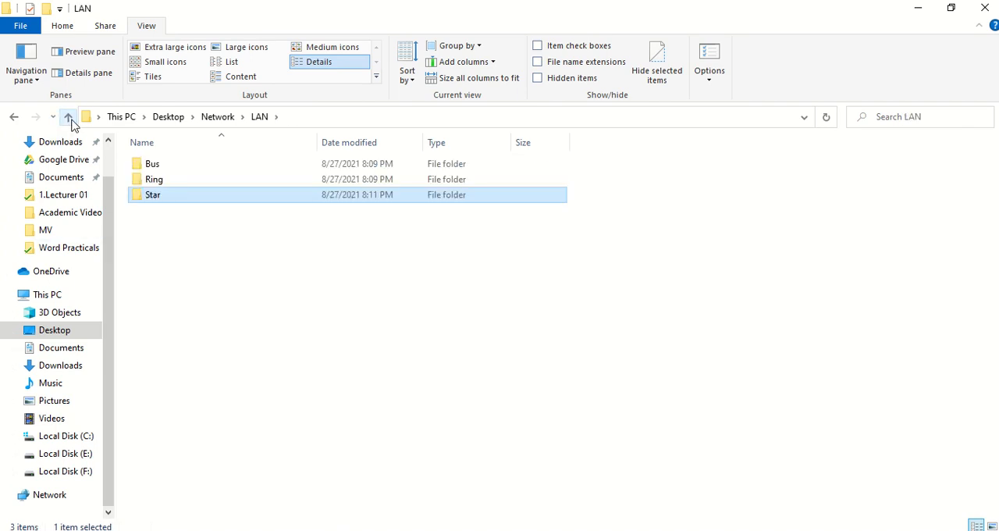
pyautogui.click(68, 118)
pyautogui.click(169, 185)
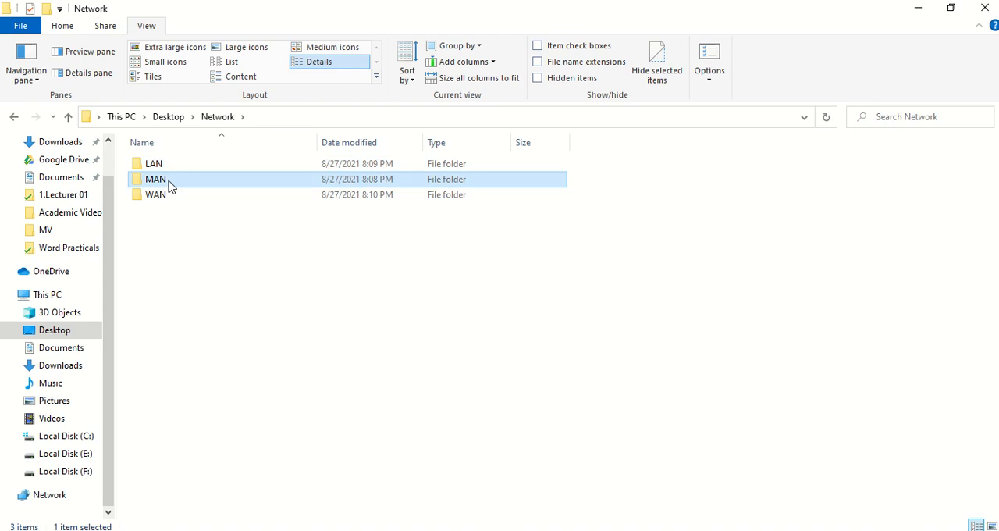
pyautogui.doubleClick(170, 184)
pyautogui.rightClick(212, 291)
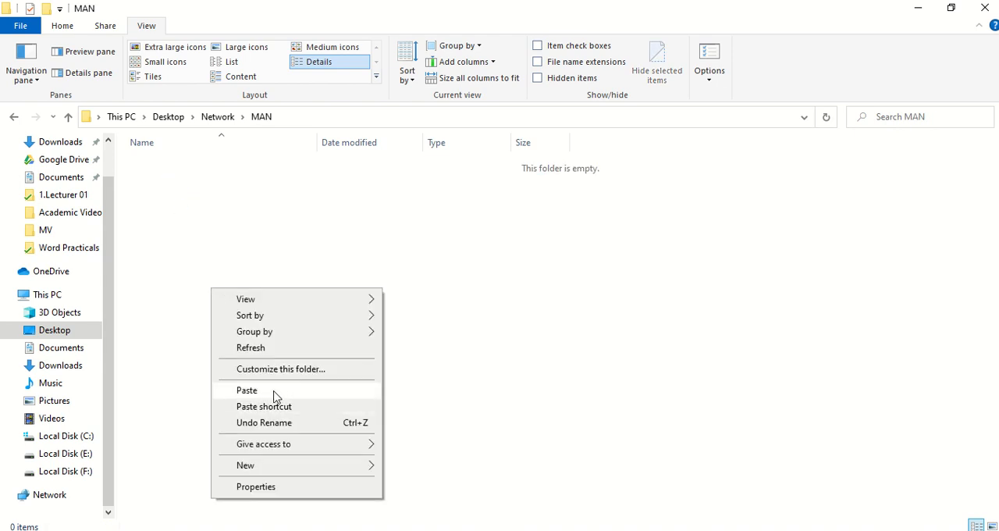
pyautogui.click(247, 391)
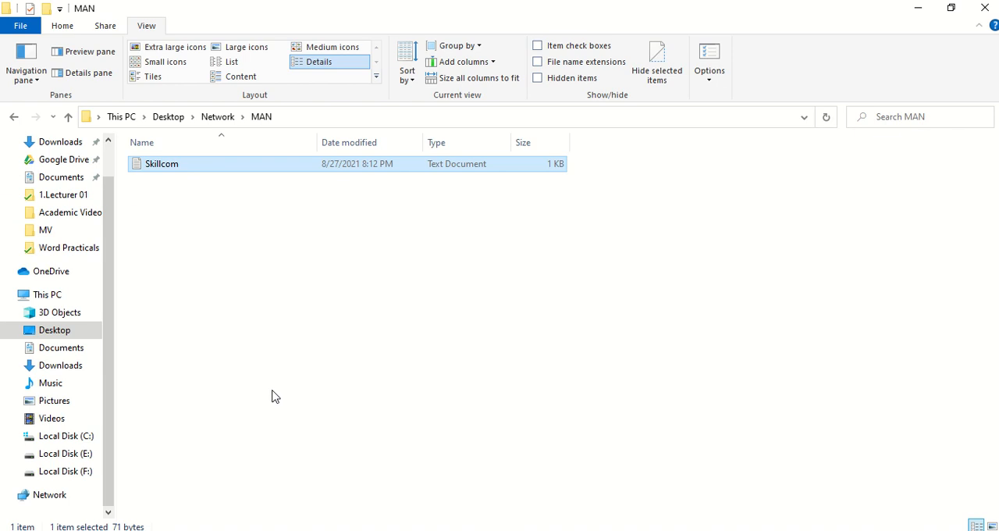
# Step: Rename the copied Skillcom file in the MAN folder as Skill2015
pyautogui.rightClick(165, 170)
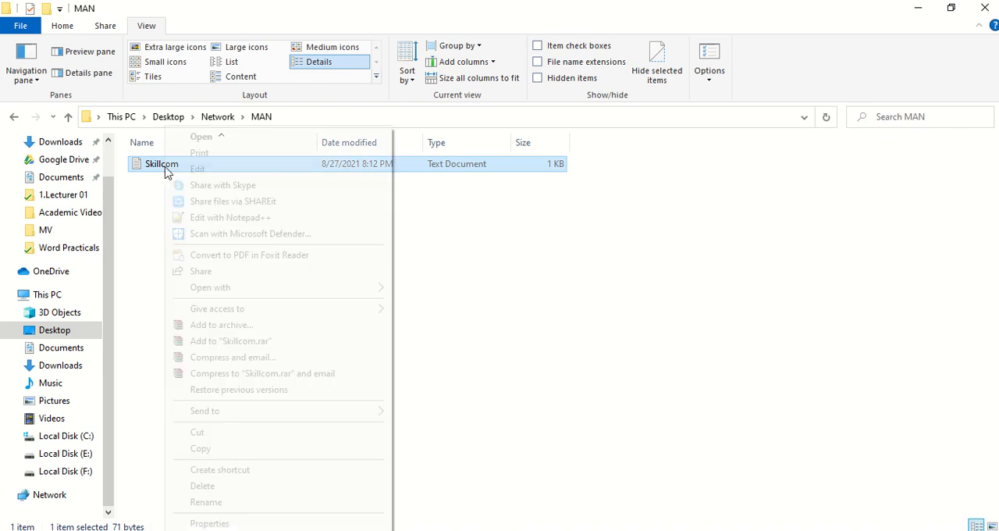
pyautogui.click(232, 502)
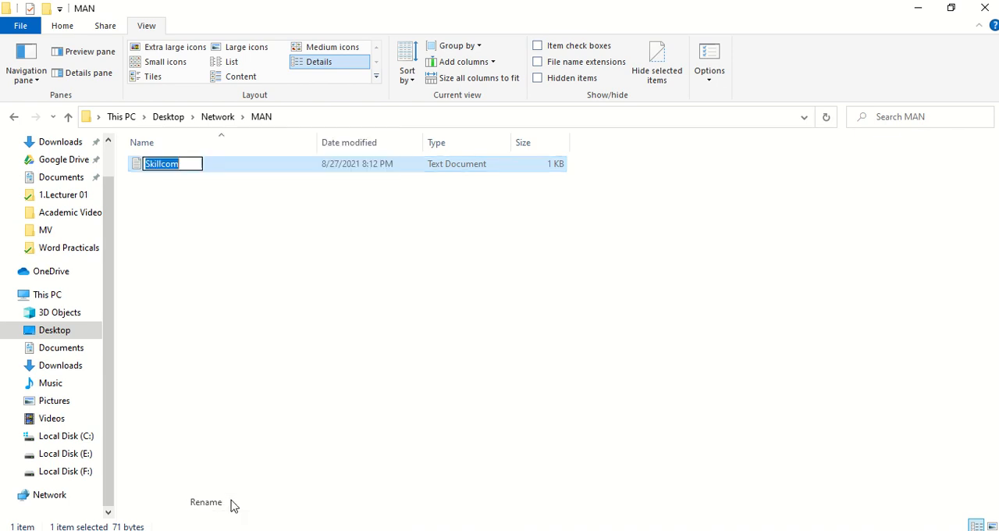
pyautogui.click(182, 164)
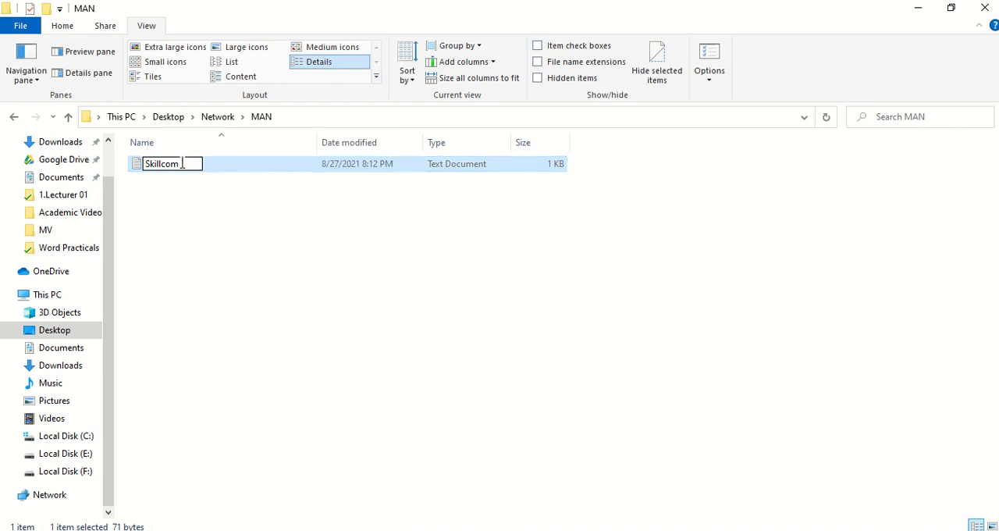
pyautogui.press('BackSpace')
pyautogui.press('BackSpace')
pyautogui.press('BackSpace')
pyautogui.write('2015')
pyautogui.press('Return')
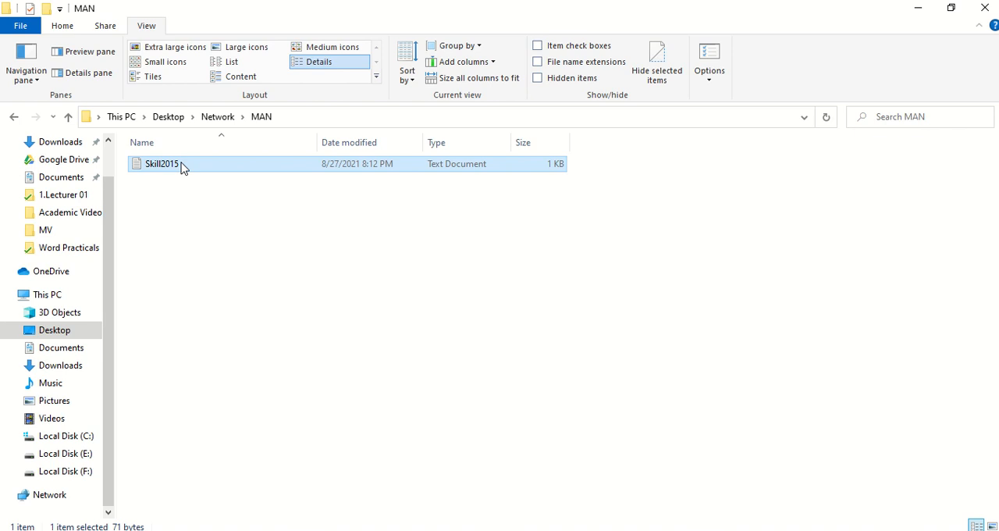
# Step: Create a shortcut to notepad in the Ring folder under LAN, keeping the suggested name notepad
pyautogui.click(211, 116)
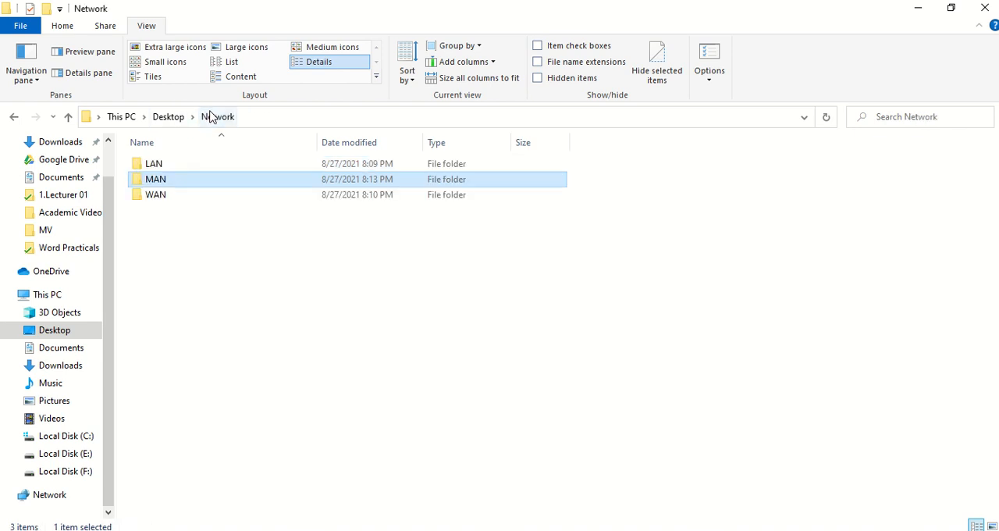
pyautogui.doubleClick(161, 168)
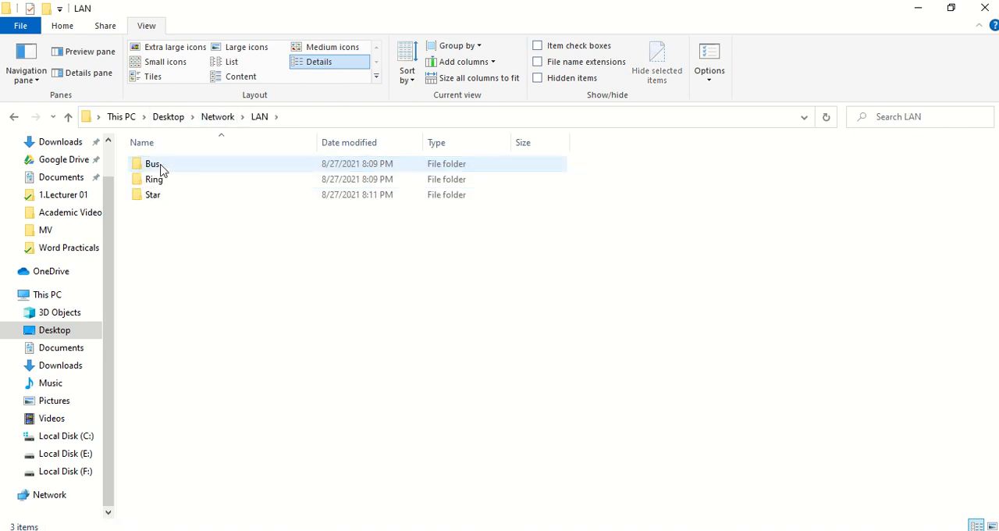
pyautogui.doubleClick(154, 181)
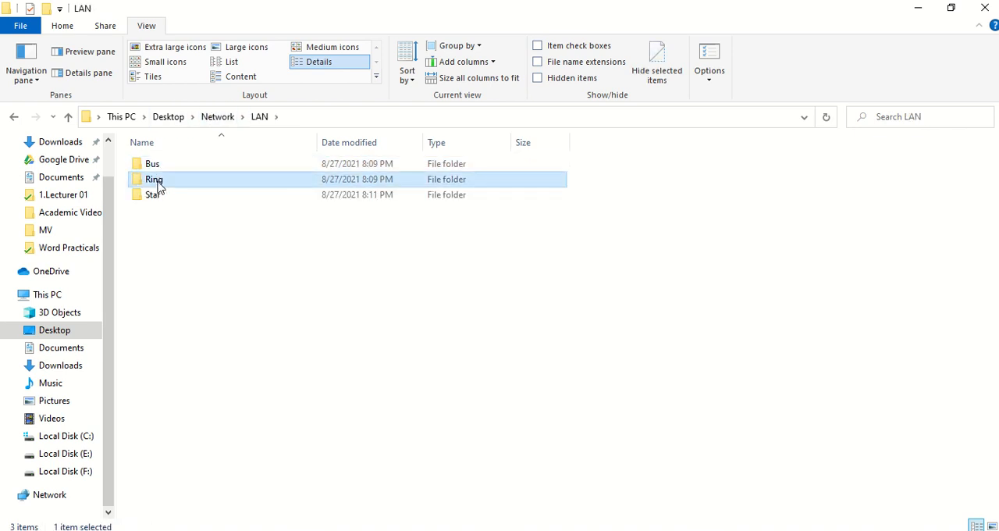
pyautogui.rightClick(202, 269)
pyautogui.moveTo(281, 442)
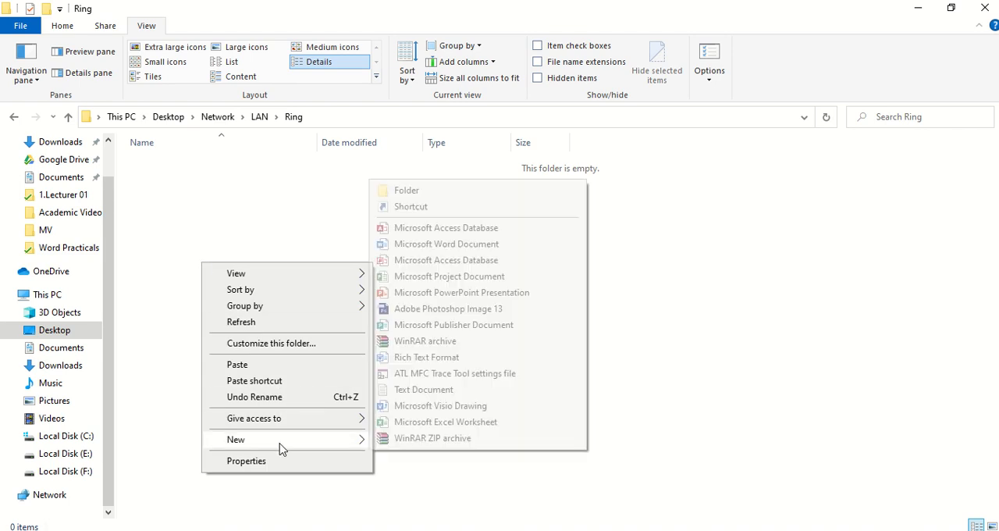
pyautogui.click(411, 207)
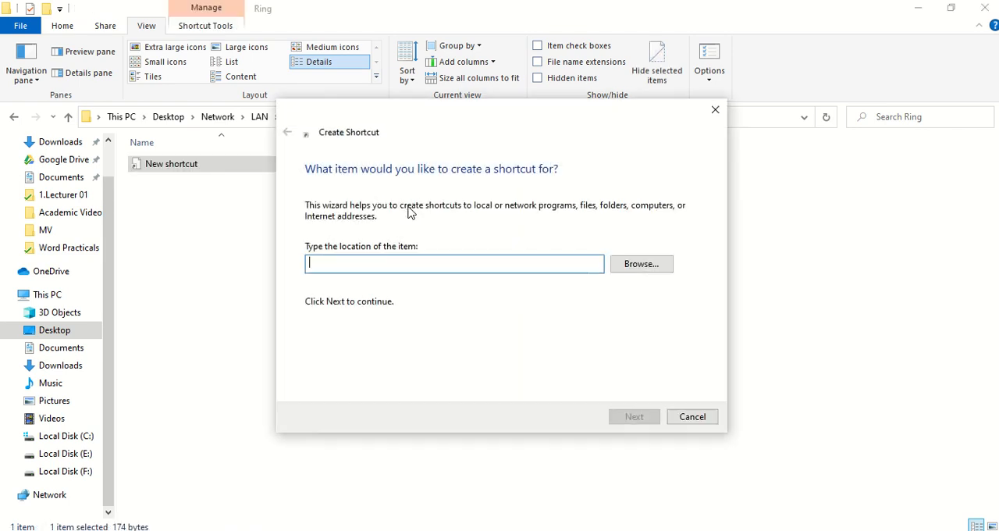
pyautogui.write('n')
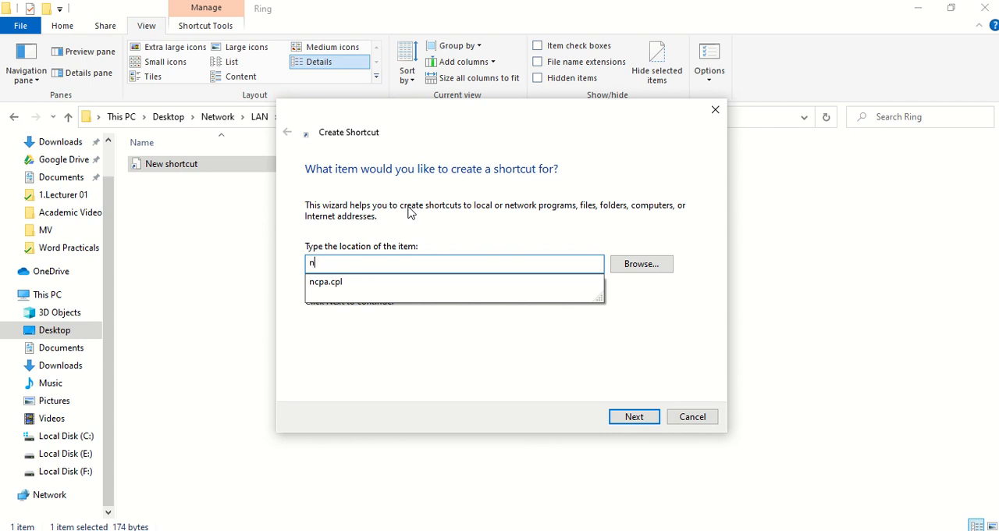
pyautogui.write('o')
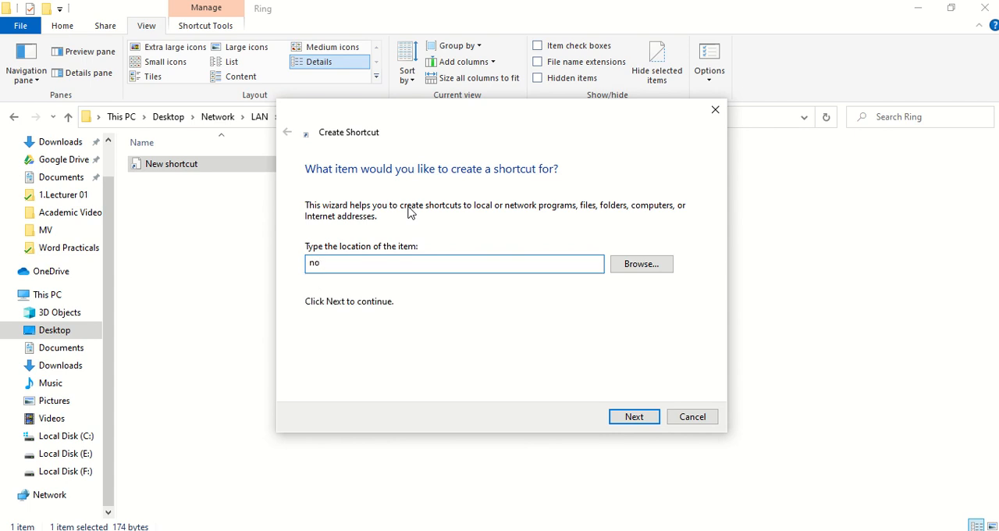
pyautogui.write('tepad')
pyautogui.press('Return')
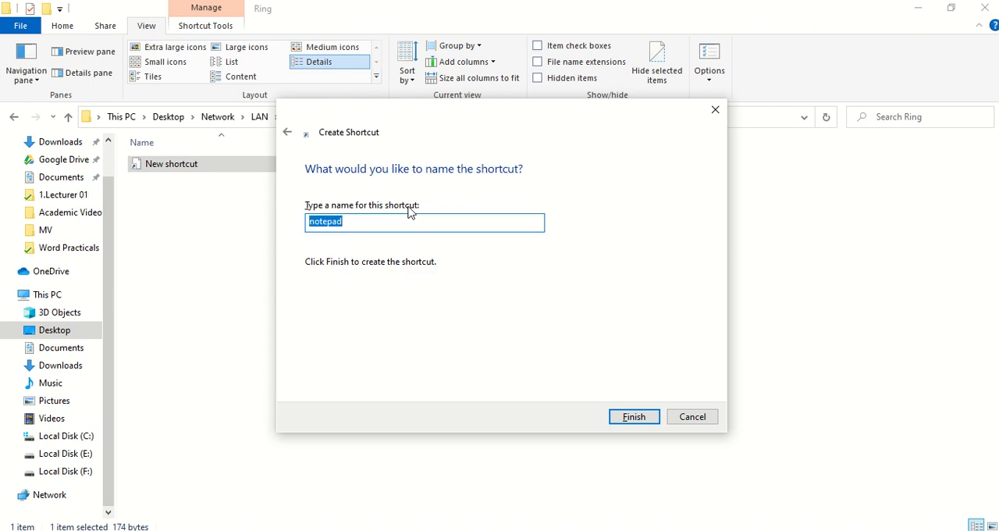
pyautogui.press('Return')
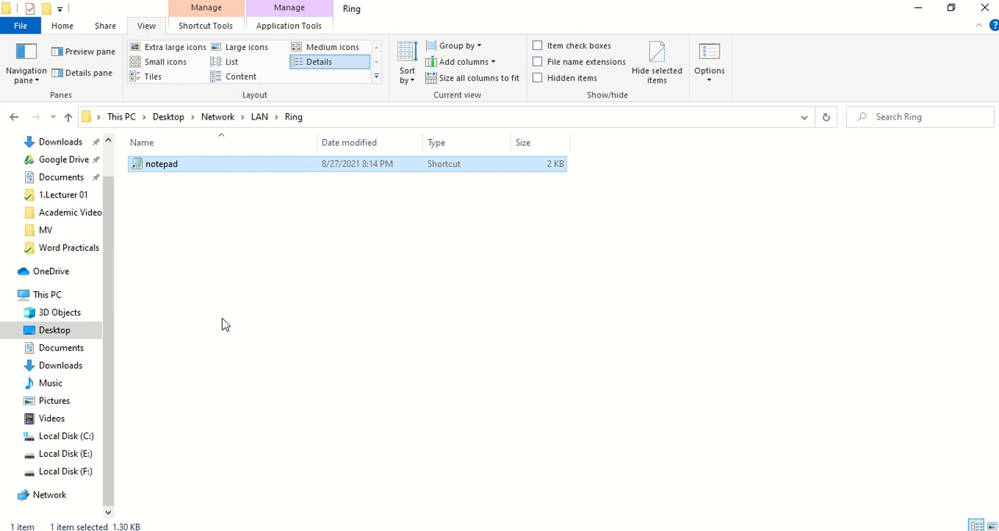
# Step: Create a second shortcut in the Ring folder that targets the Excel file on the Desktop, keeping the suggested name
pyautogui.rightClick(152, 275)
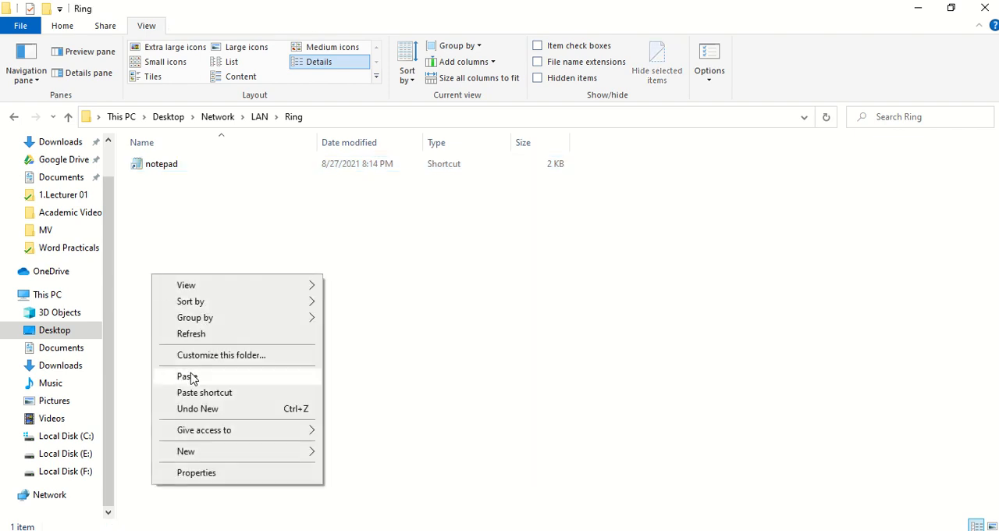
pyautogui.moveTo(201, 454)
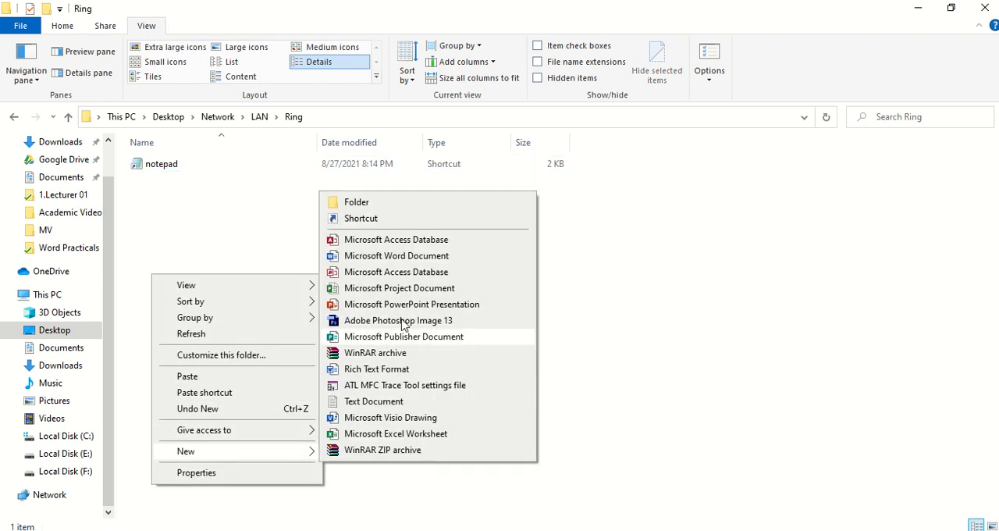
pyautogui.click(378, 221)
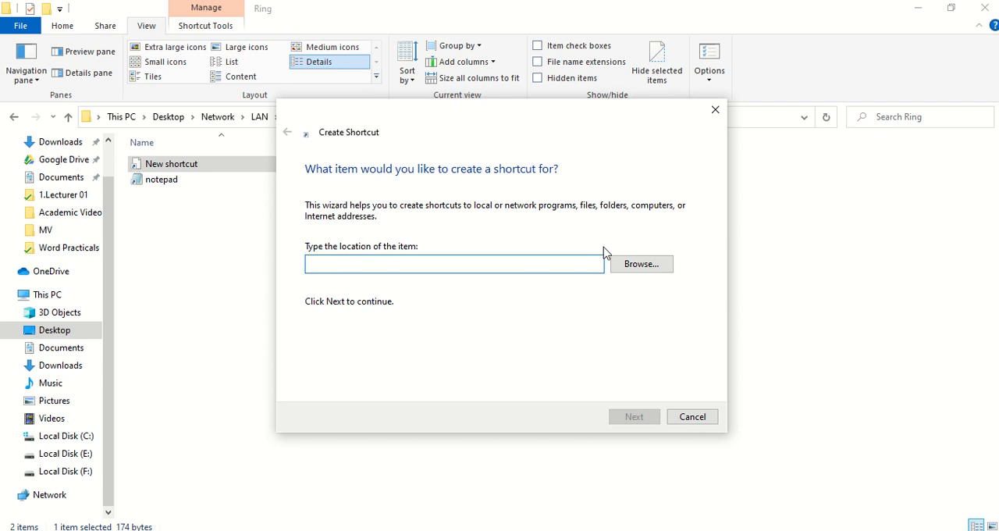
pyautogui.click(638, 266)
pyautogui.scroll(-2, 459, 297)
pyautogui.scroll(-1, 459, 297)
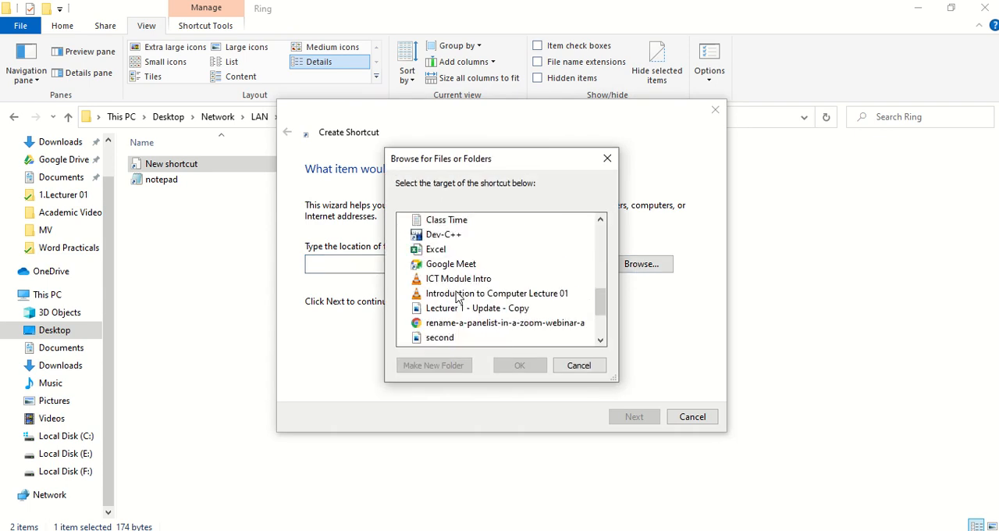
pyautogui.click(435, 249)
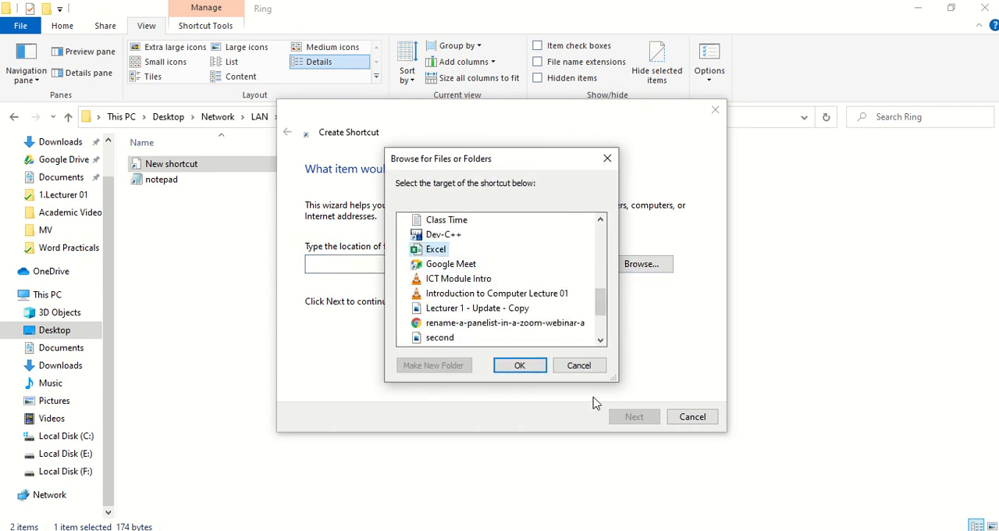
pyautogui.click(520, 366)
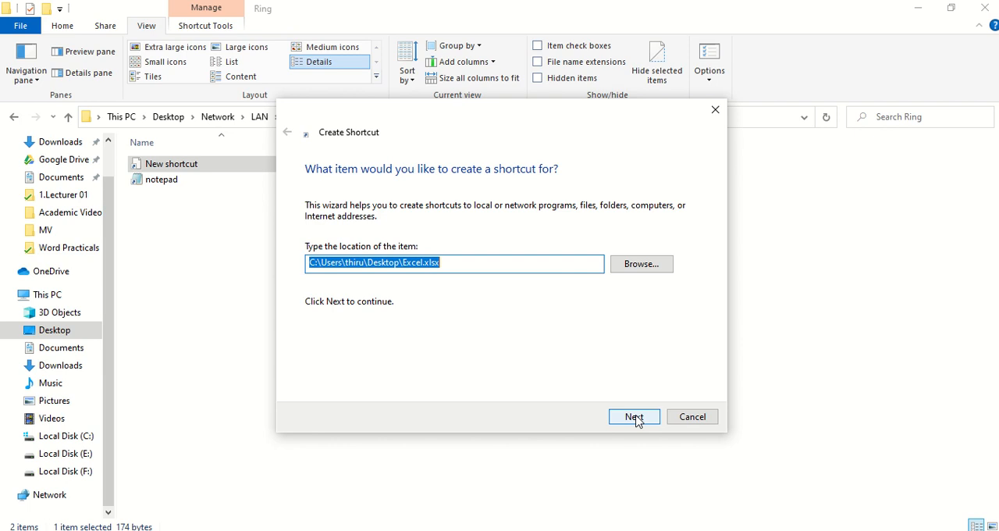
pyautogui.click(634, 417)
pyautogui.click(638, 420)
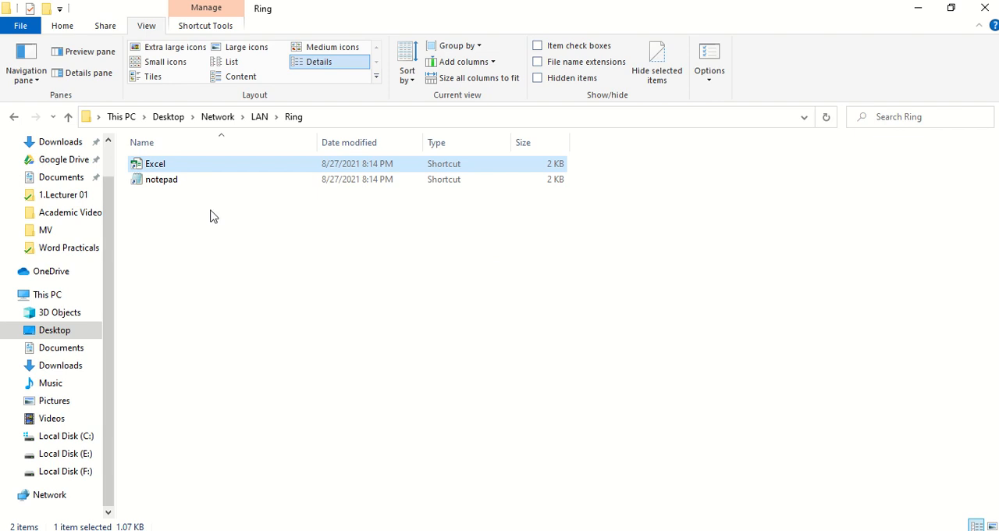
# Step: Check the next task in the practical PDF and return from the Ring folder to the Network folder
pyautogui.hotkey('alt', 'Tab')
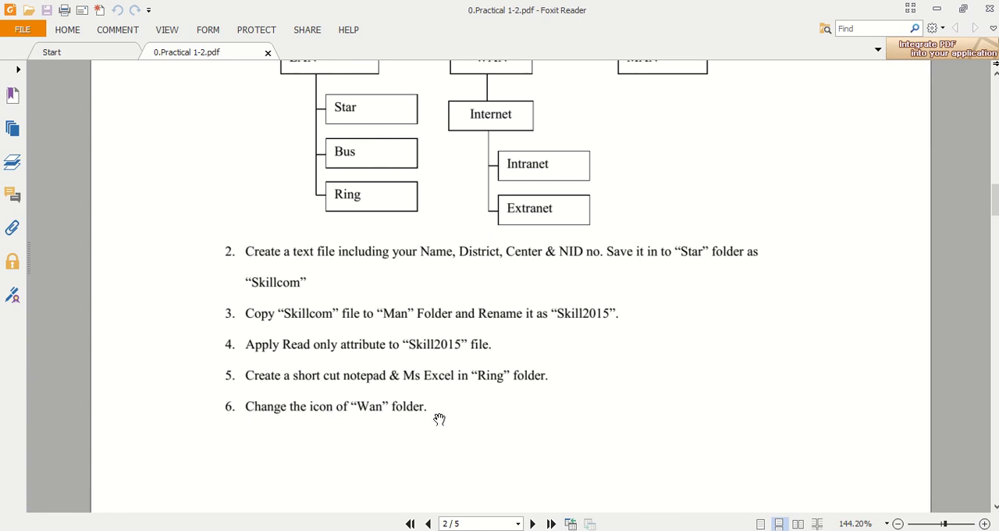
pyautogui.click(937, 7)
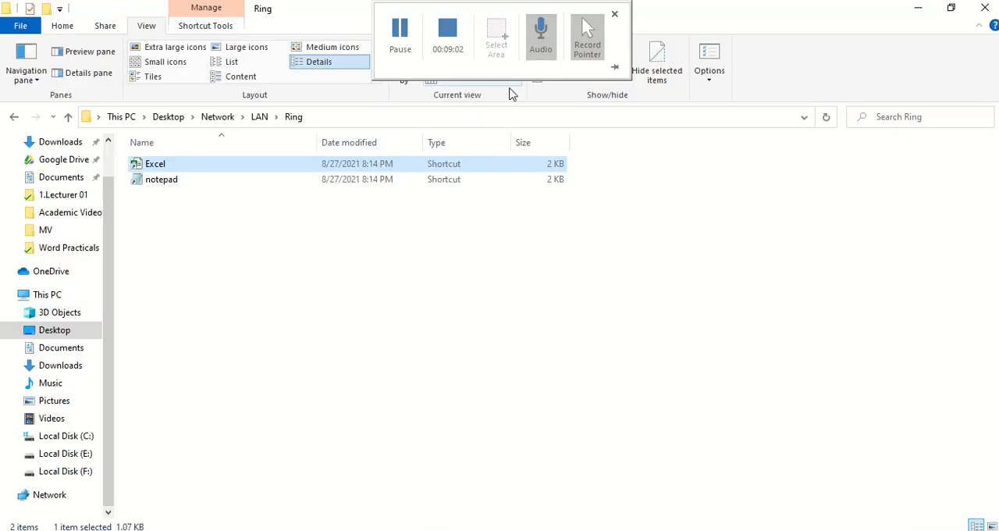
pyautogui.click(68, 118)
pyautogui.click(67, 120)
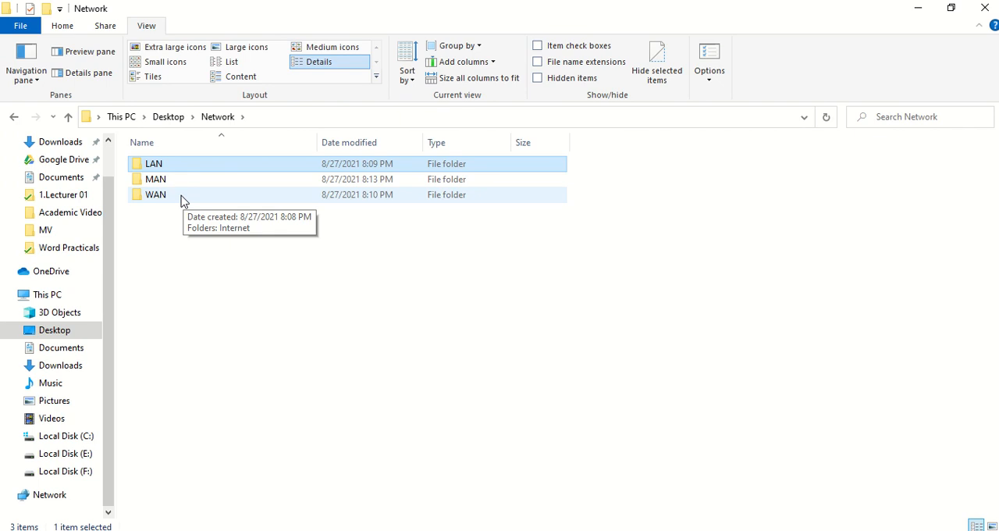
# Step: Change the WAN folder's icon to the linked blue computer screens from SHELL32.dll and apply it
pyautogui.click(181, 200)
pyautogui.rightClick(183, 200)
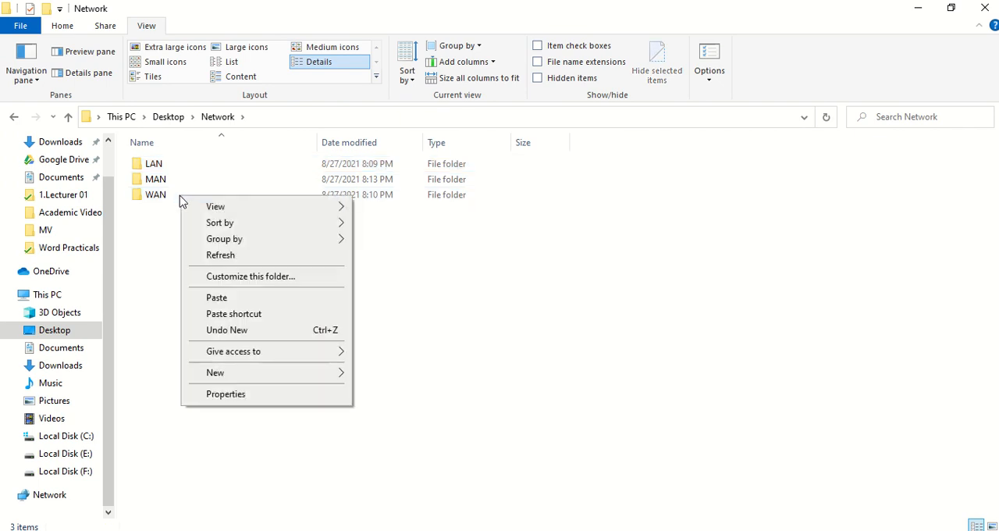
pyautogui.click(165, 202)
pyautogui.doubleClick(164, 198)
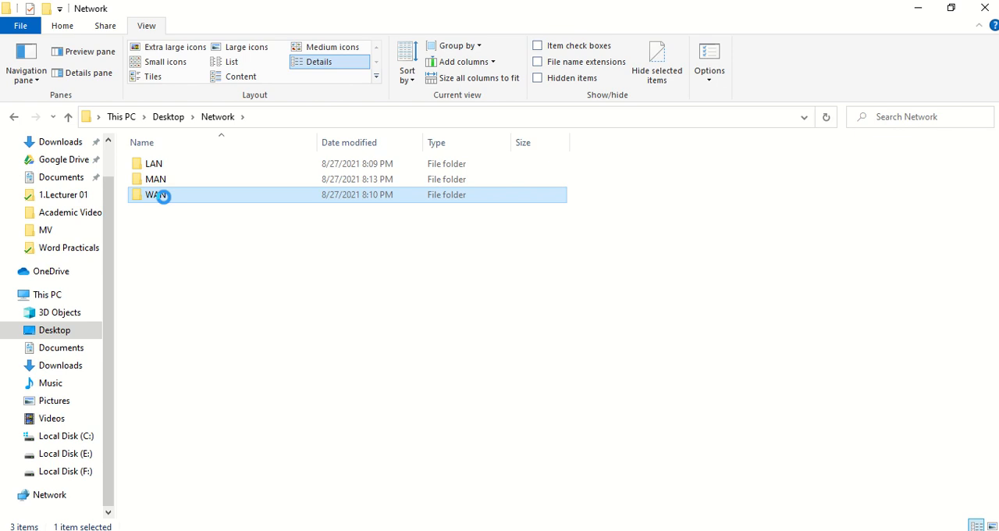
pyautogui.rightClick(163, 196)
pyautogui.click(218, 523)
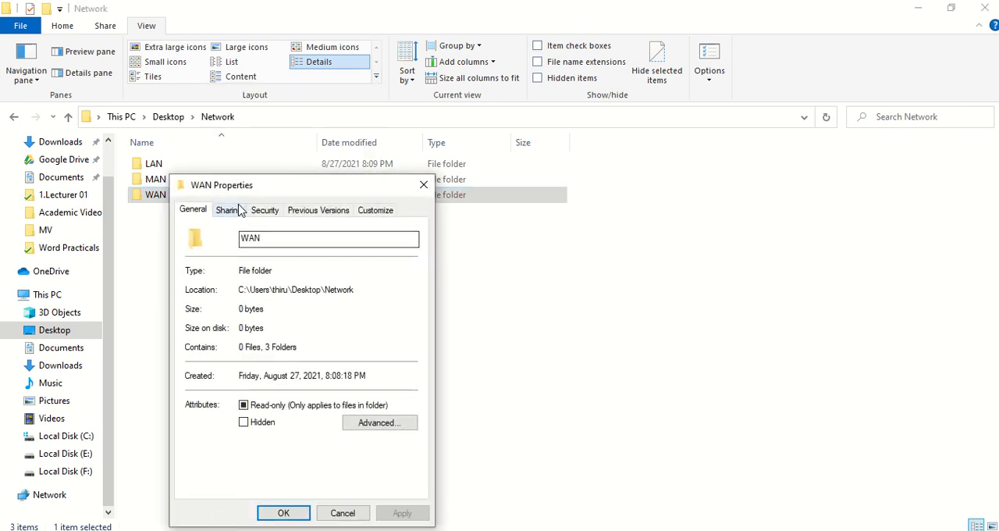
pyautogui.click(375, 210)
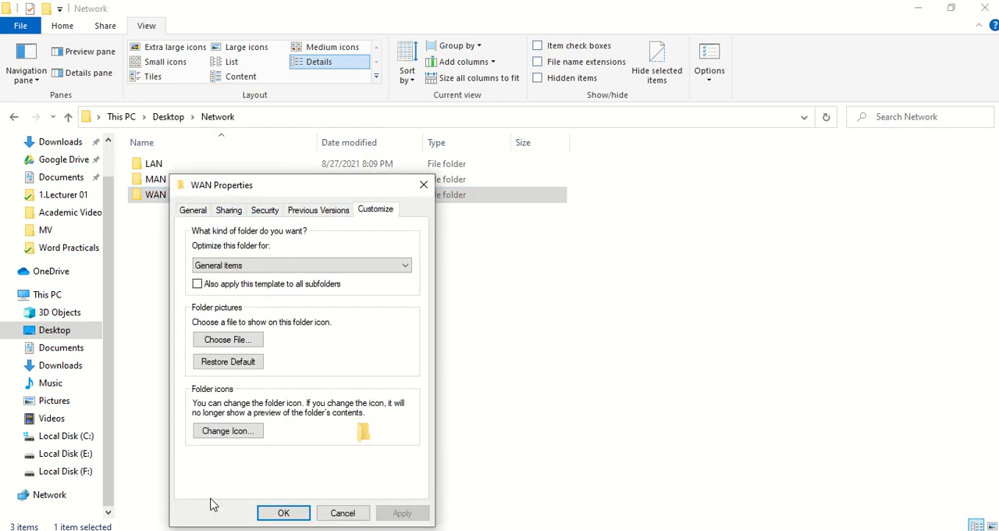
pyautogui.click(226, 431)
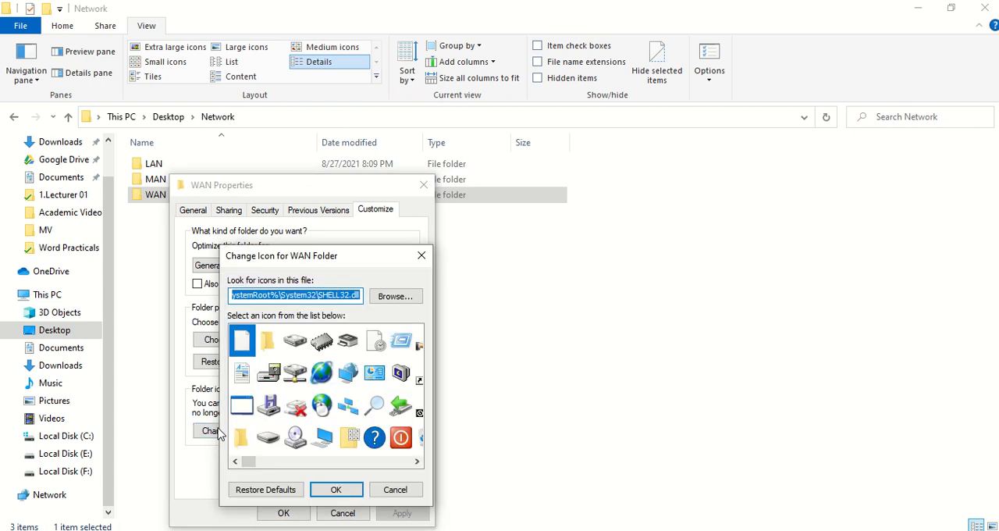
pyautogui.click(348, 416)
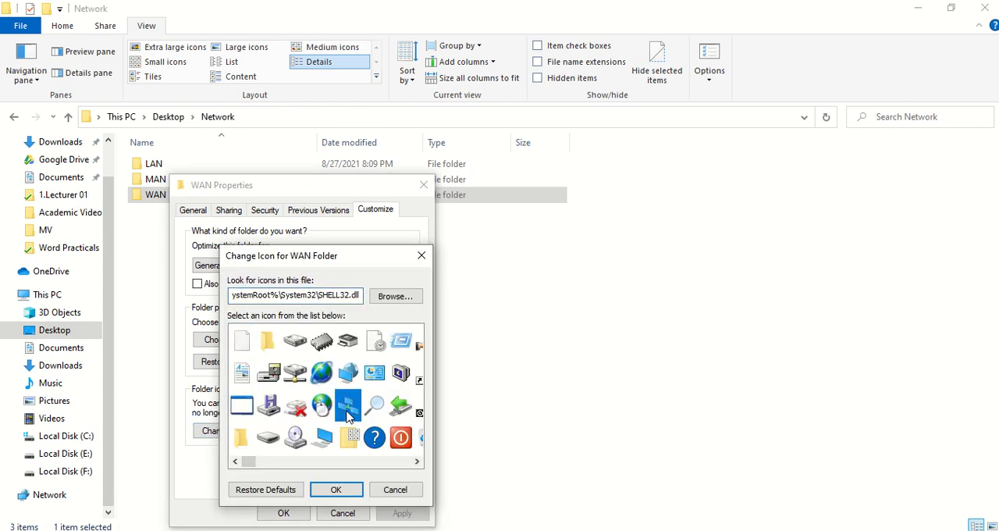
pyautogui.click(341, 489)
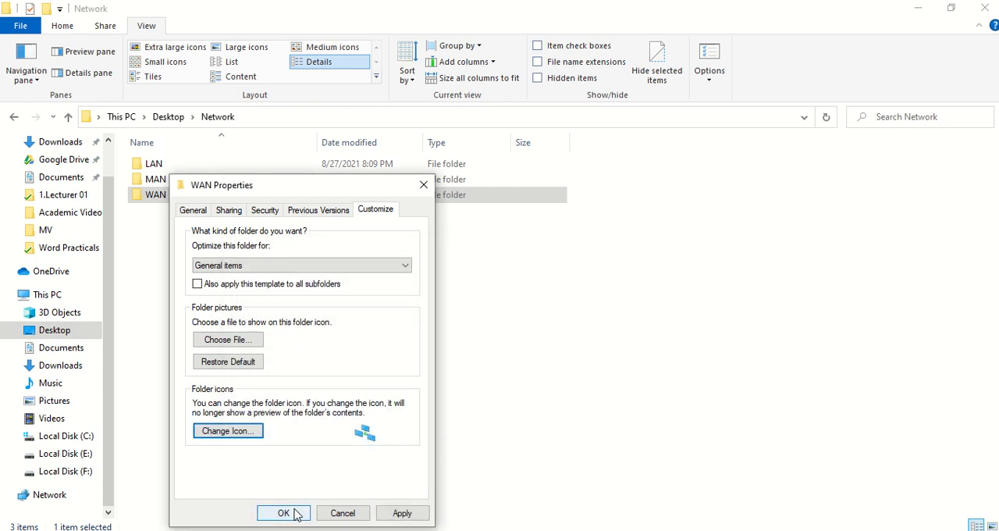
pyautogui.click(288, 513)
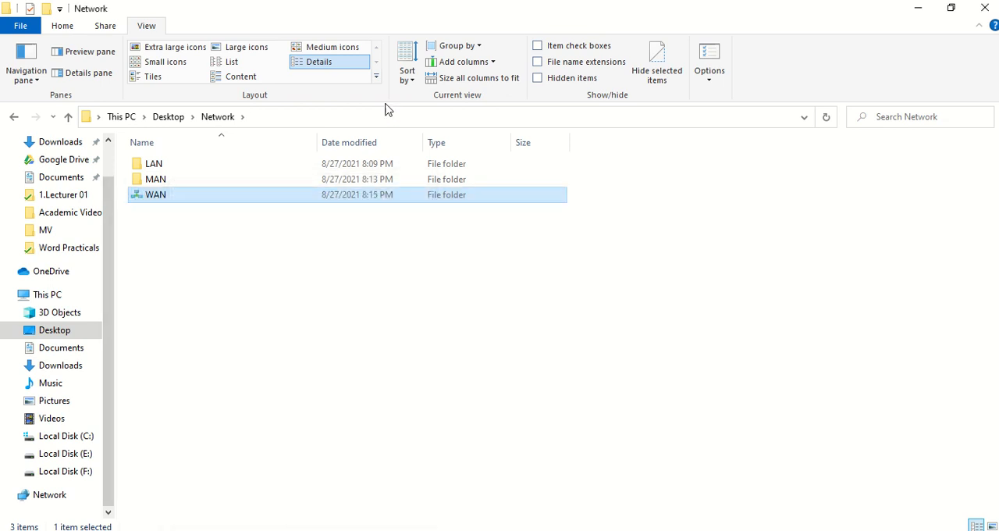
# Step: Display the Network folder's contents as large icons and recheck the task list in the practical PDF
pyautogui.click(231, 49)
pyautogui.click(344, 361)
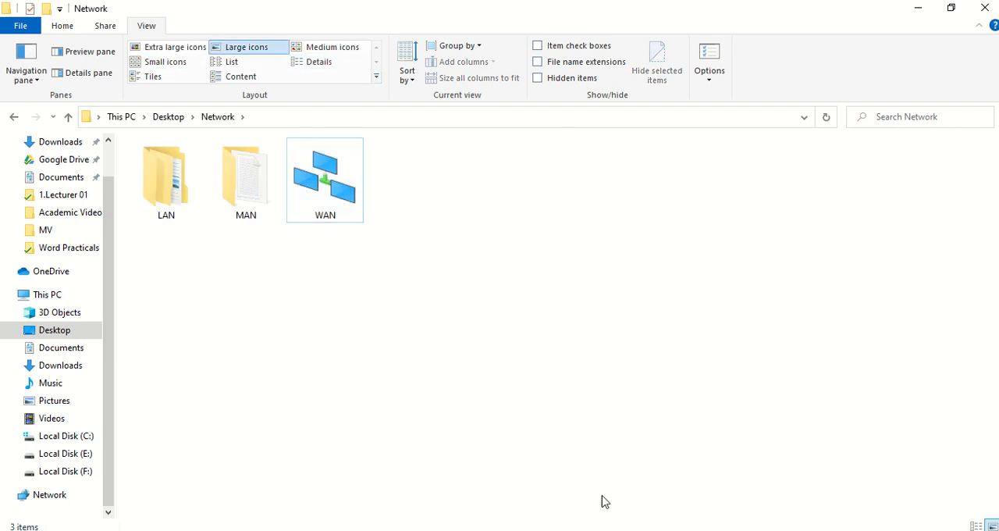
pyautogui.hotkey('alt', 'Tab')
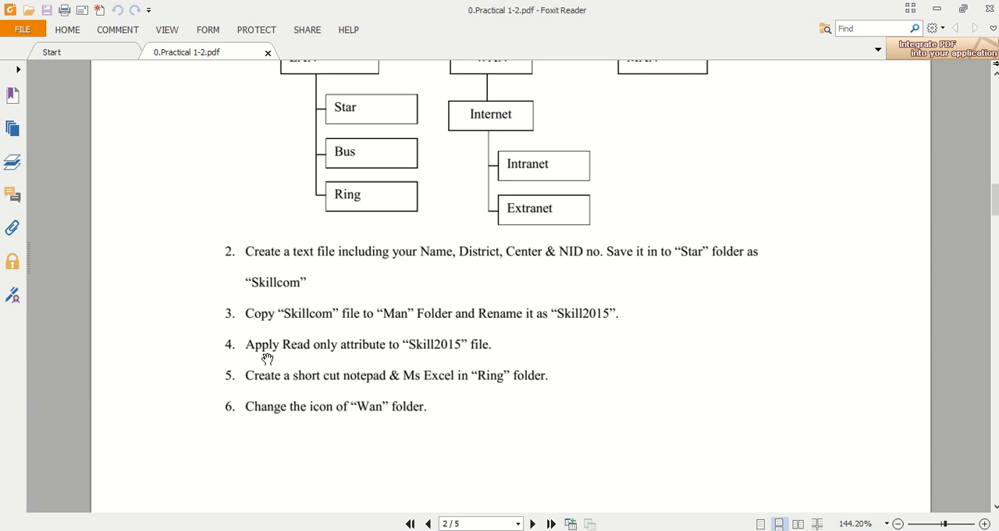
pyautogui.hotkey('alt', 'Tab')
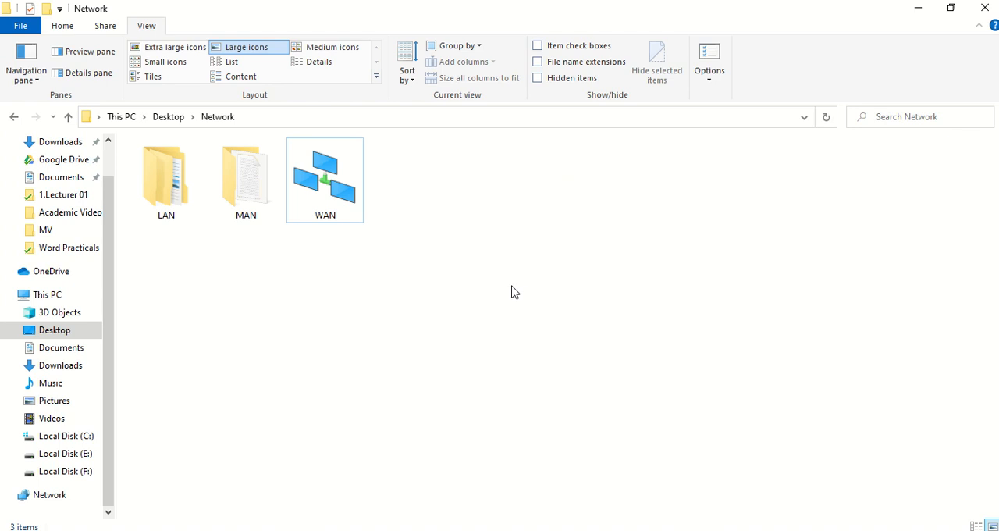
# Step: Apply the Read-only attribute to the Skill2015 file in the MAN folder
pyautogui.doubleClick(252, 204)
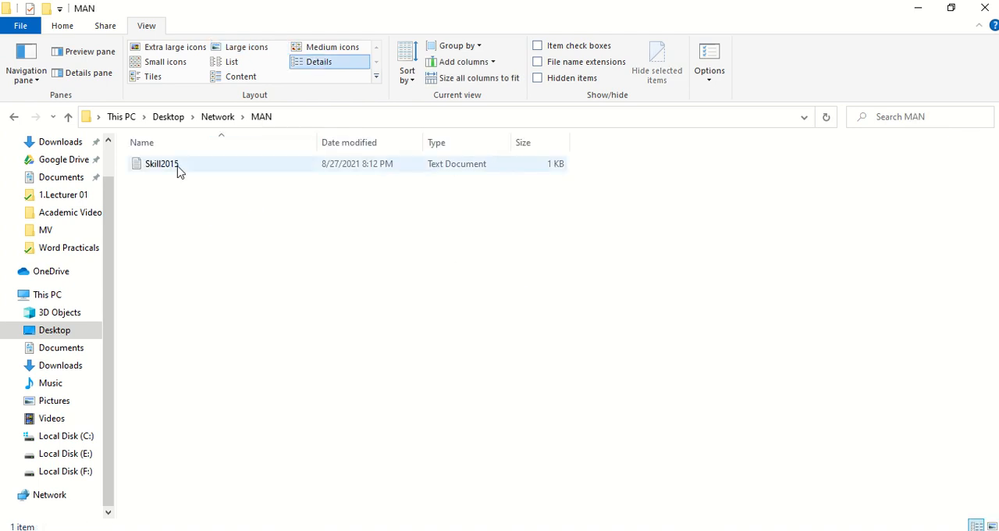
pyautogui.rightClick(178, 170)
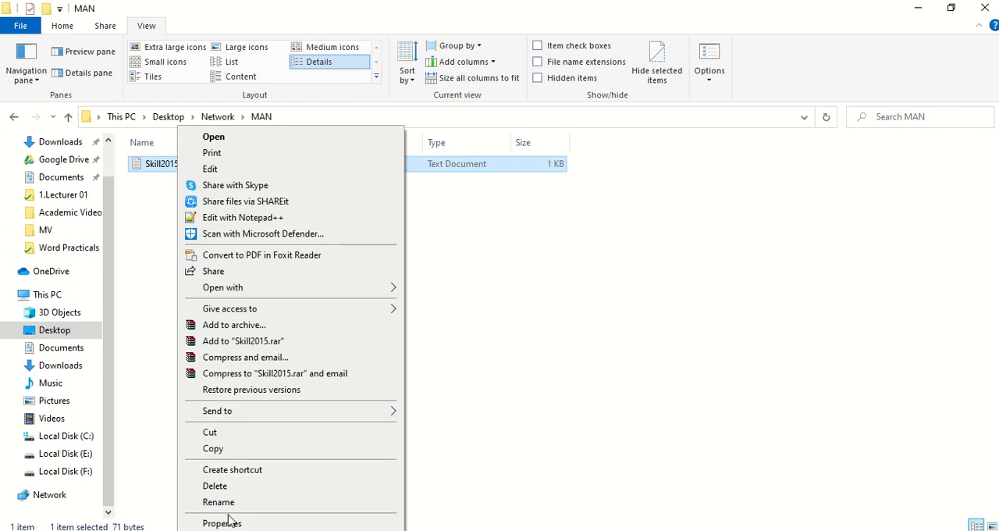
pyautogui.click(222, 522)
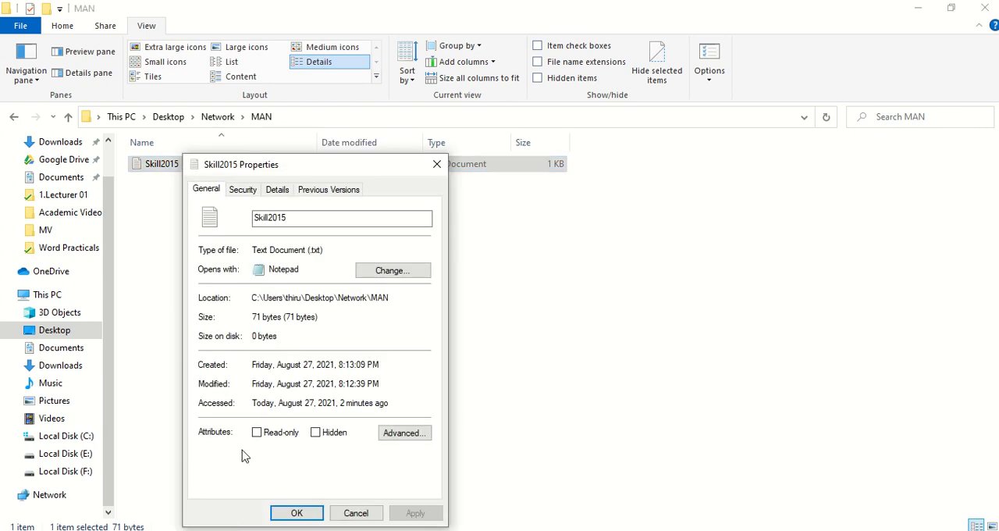
pyautogui.click(257, 433)
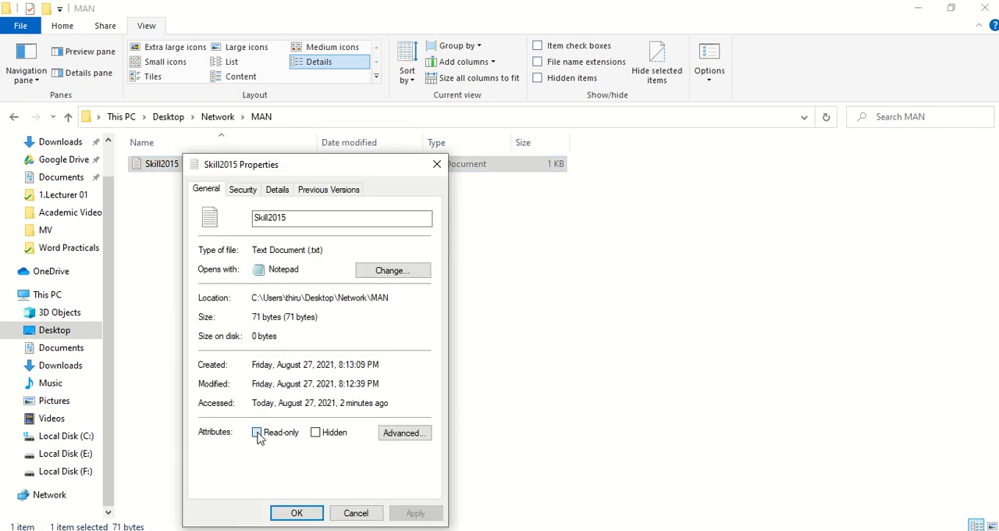
pyautogui.click(296, 515)
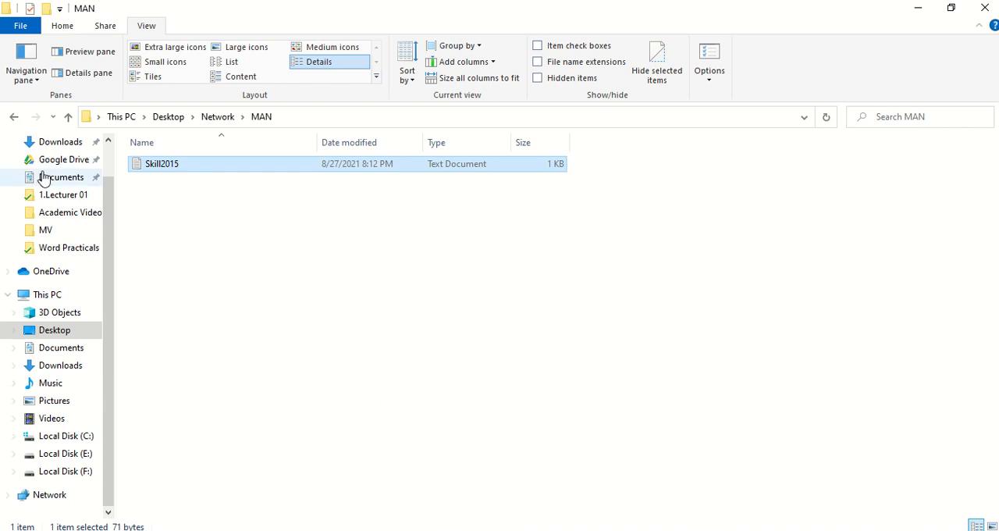
# Step: Return to the Network folder and change the WAN folder's icon to the red-roofed house from SHELL32.dll
pyautogui.click(68, 117)
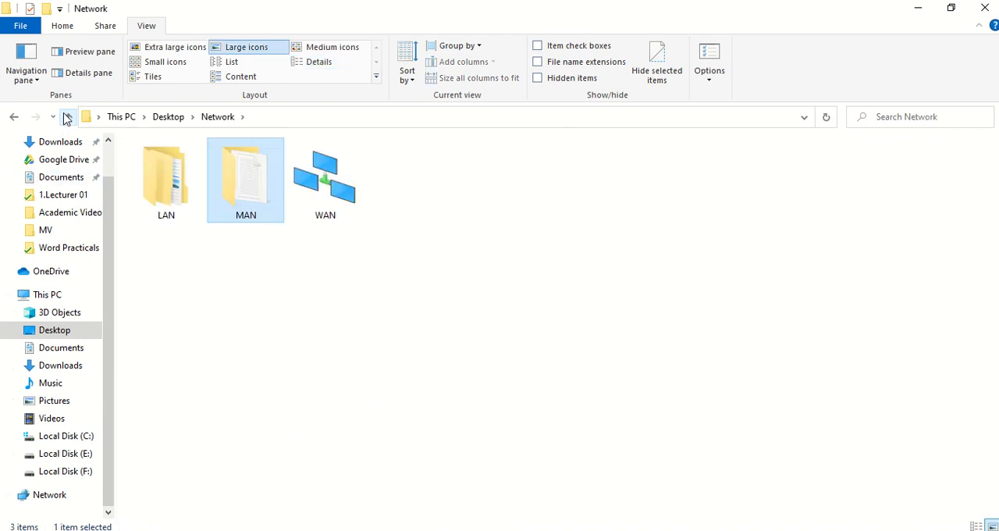
pyautogui.click(338, 186)
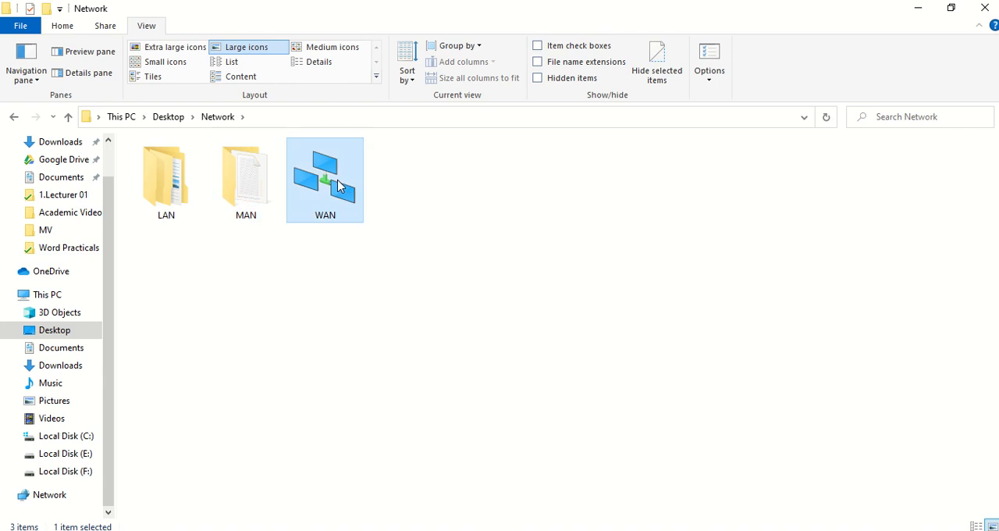
pyautogui.doubleClick(338, 185)
pyautogui.rightClick(337, 182)
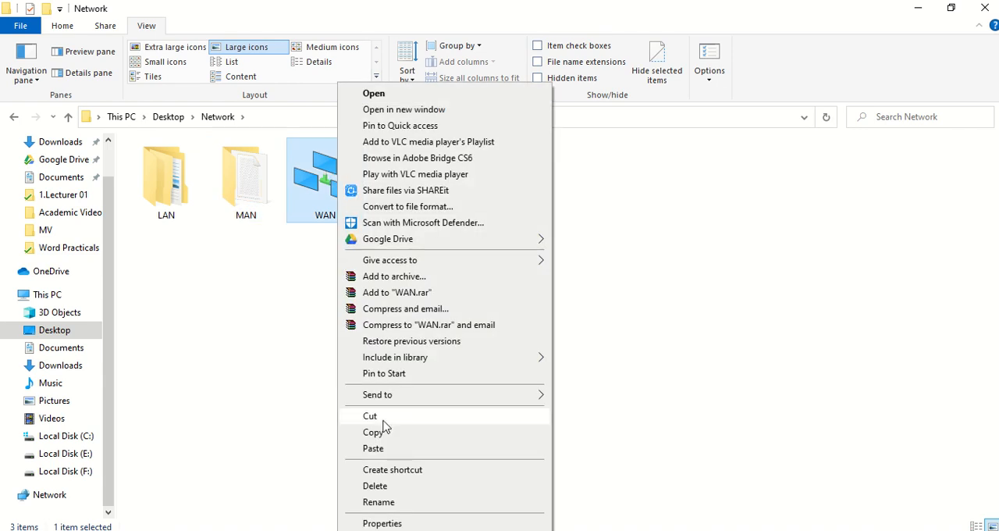
pyautogui.click(382, 523)
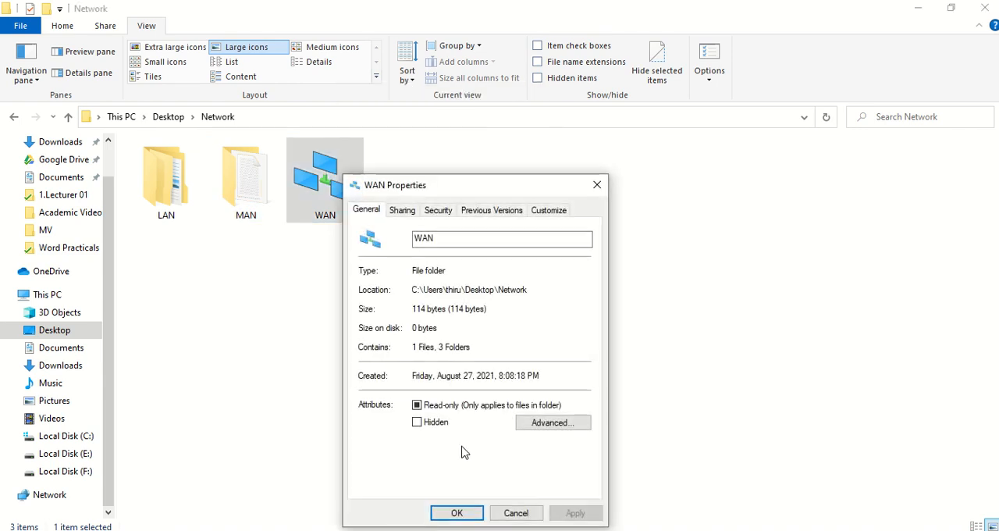
pyautogui.click(546, 213)
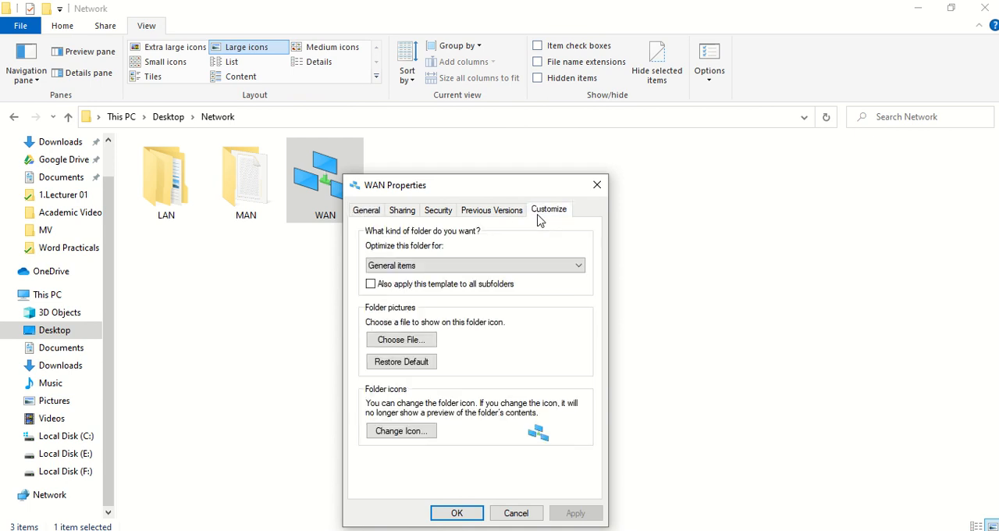
pyautogui.click(418, 438)
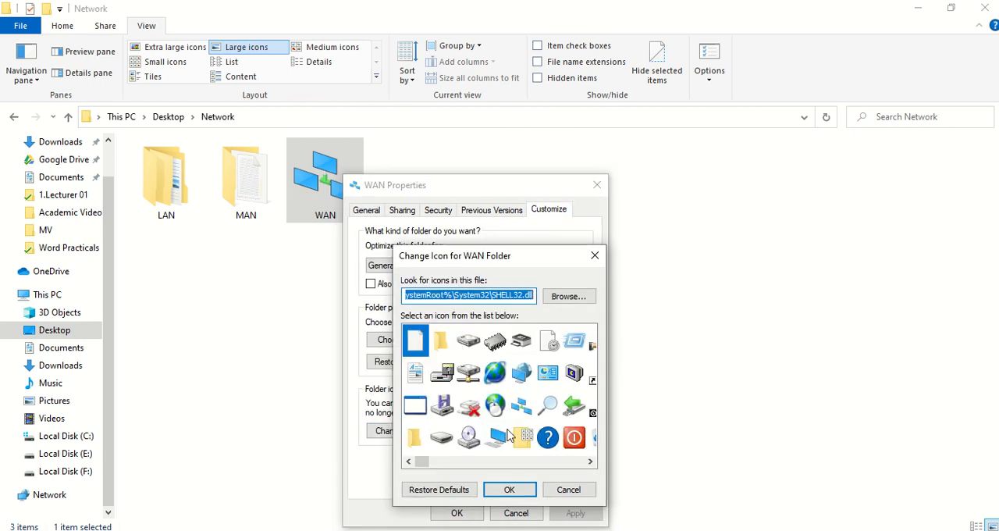
pyautogui.scroll(-3, 494, 441)
pyautogui.scroll(-4, 492, 441)
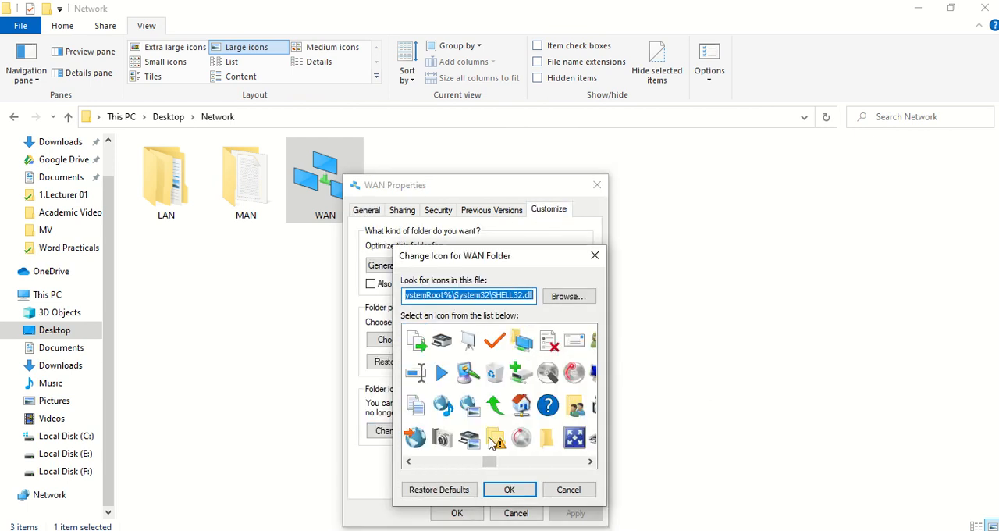
pyautogui.scroll(-3, 492, 441)
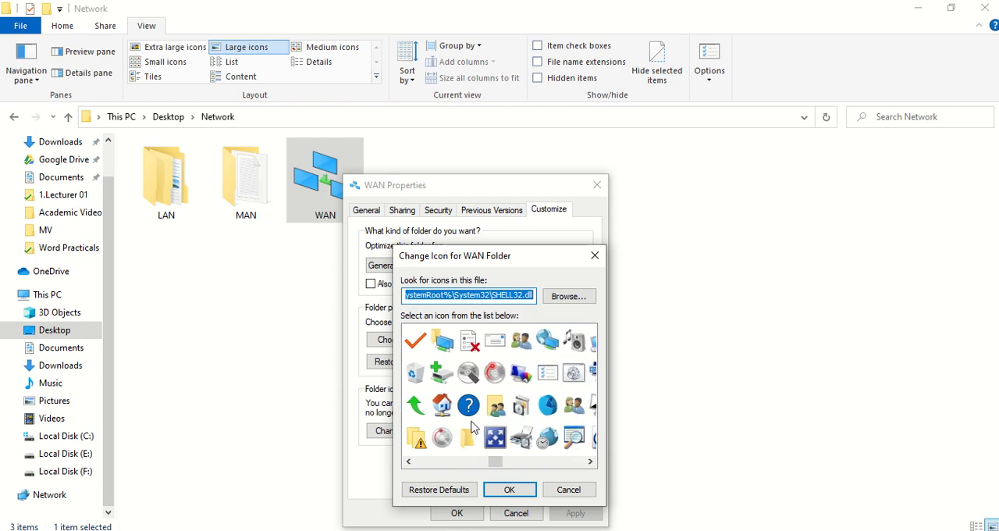
pyautogui.click(451, 403)
pyautogui.click(509, 489)
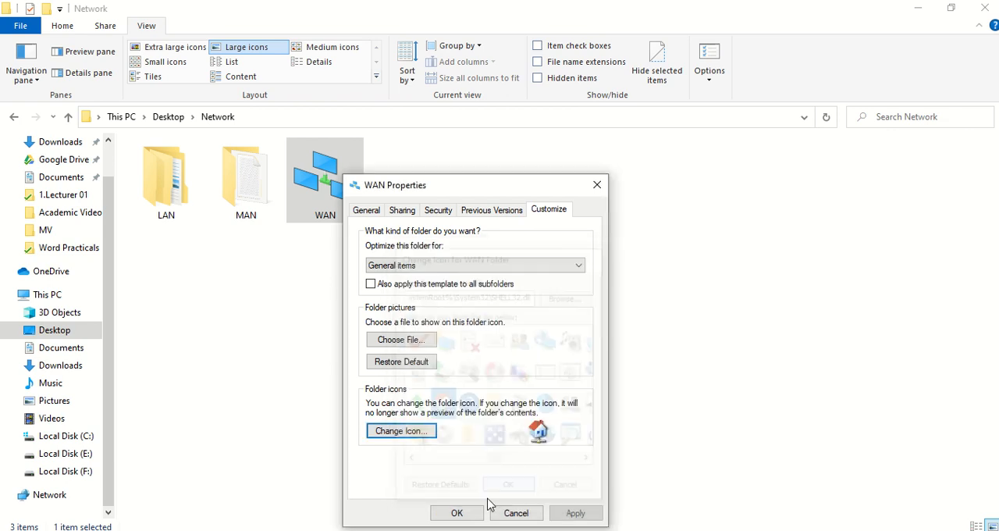
pyautogui.click(456, 512)
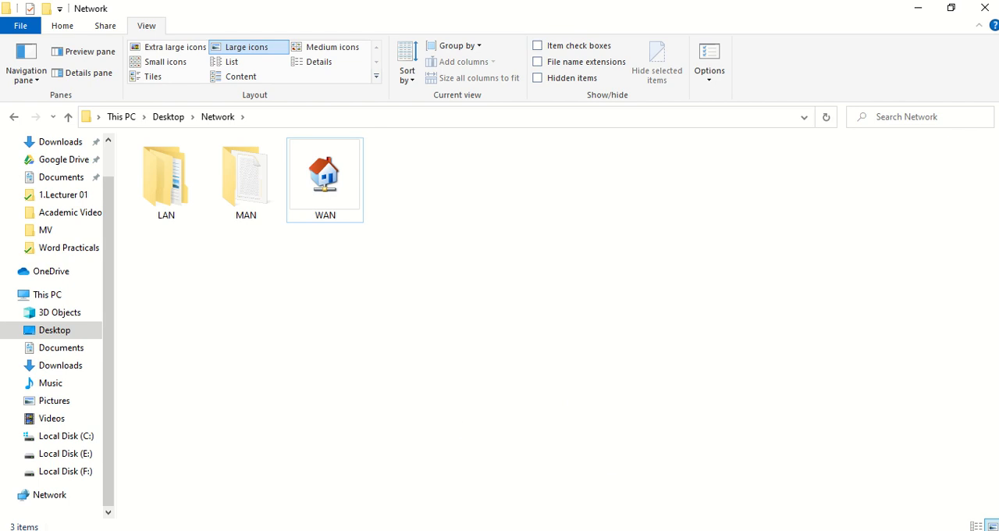
# Step: Review the folder structure and tasks of Practical No: 02 in the practical PDF
pyautogui.hotkey('alt', 'Tab')
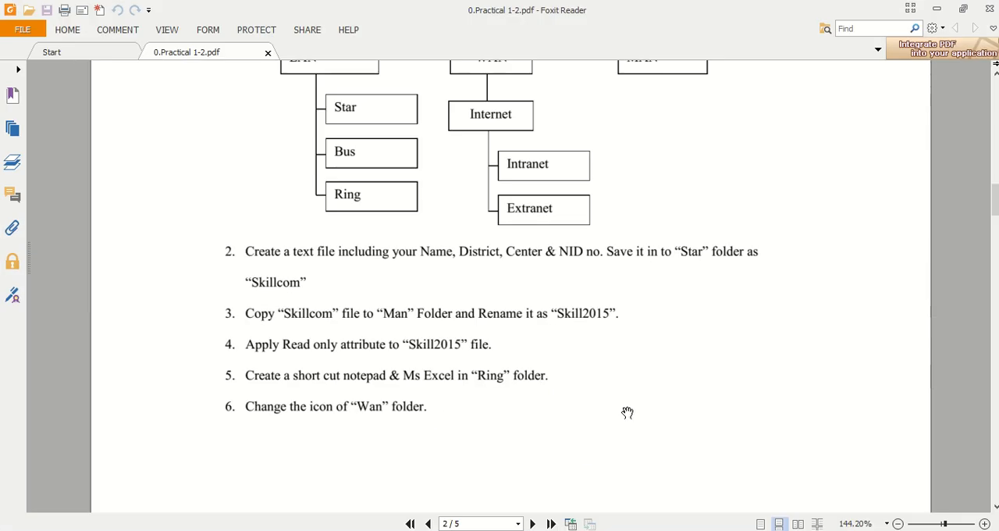
pyautogui.scroll(8, 628, 412)
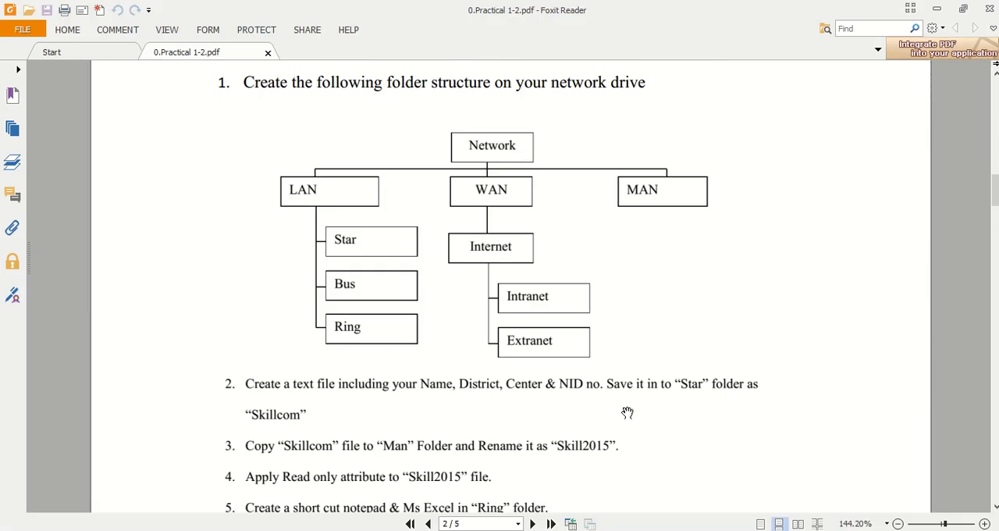
pyautogui.scroll(-2, 627, 412)
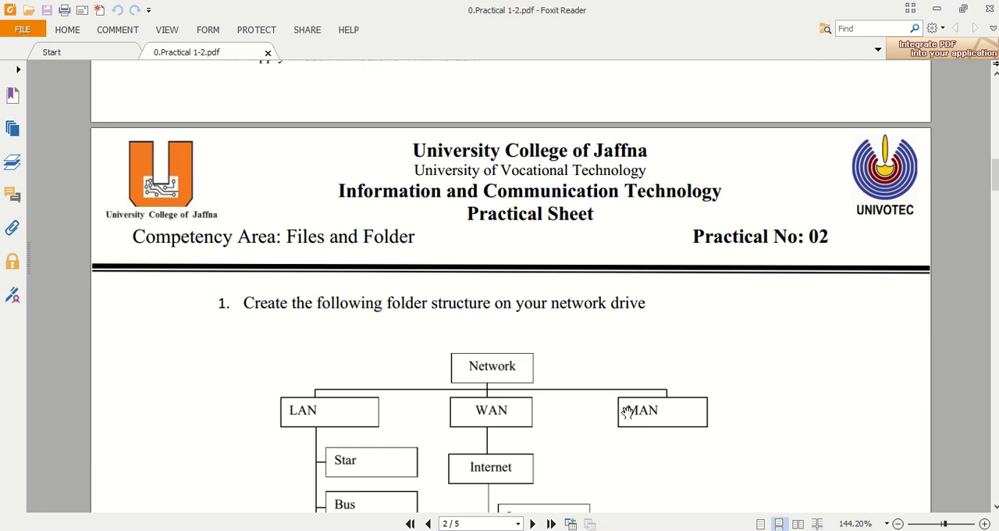